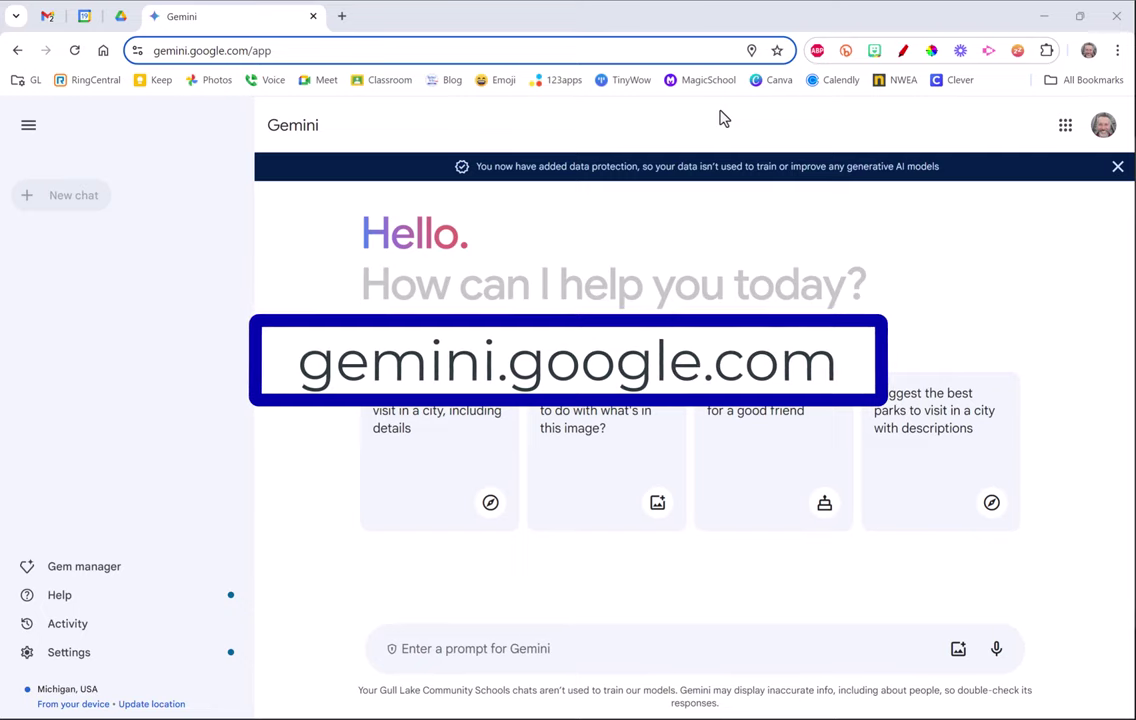
# Close the data-protection banner at the top of the Gemini start page.
pyautogui.click(1118, 167)
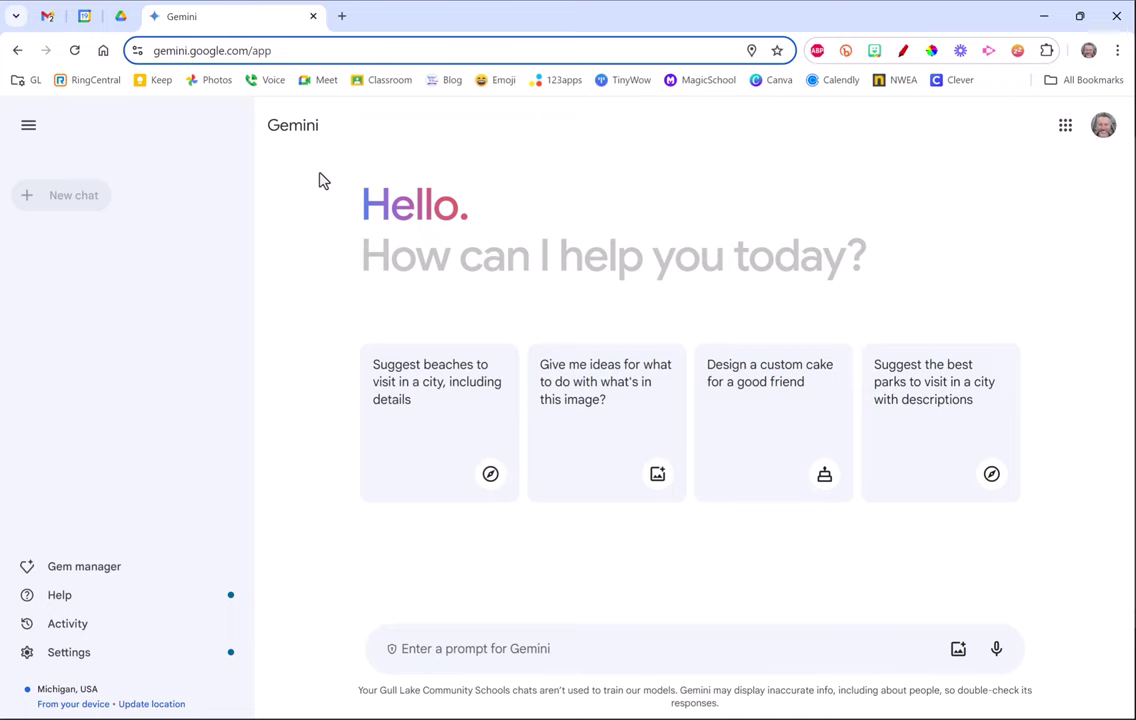
# Ask Gemini, as a 3rd grade teacher, for an informational writing sample about daylight savings.
pyautogui.click(424, 650)
pyautogui.write('I am a')
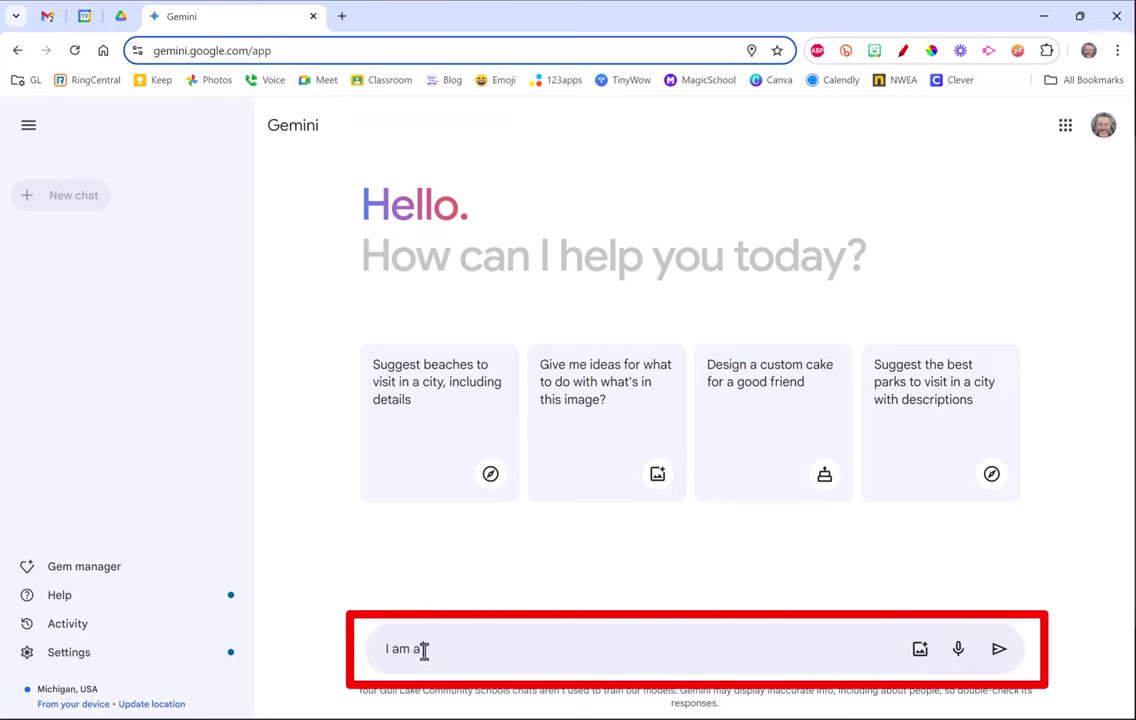
pyautogui.write(' 3rd grade teacher. C')
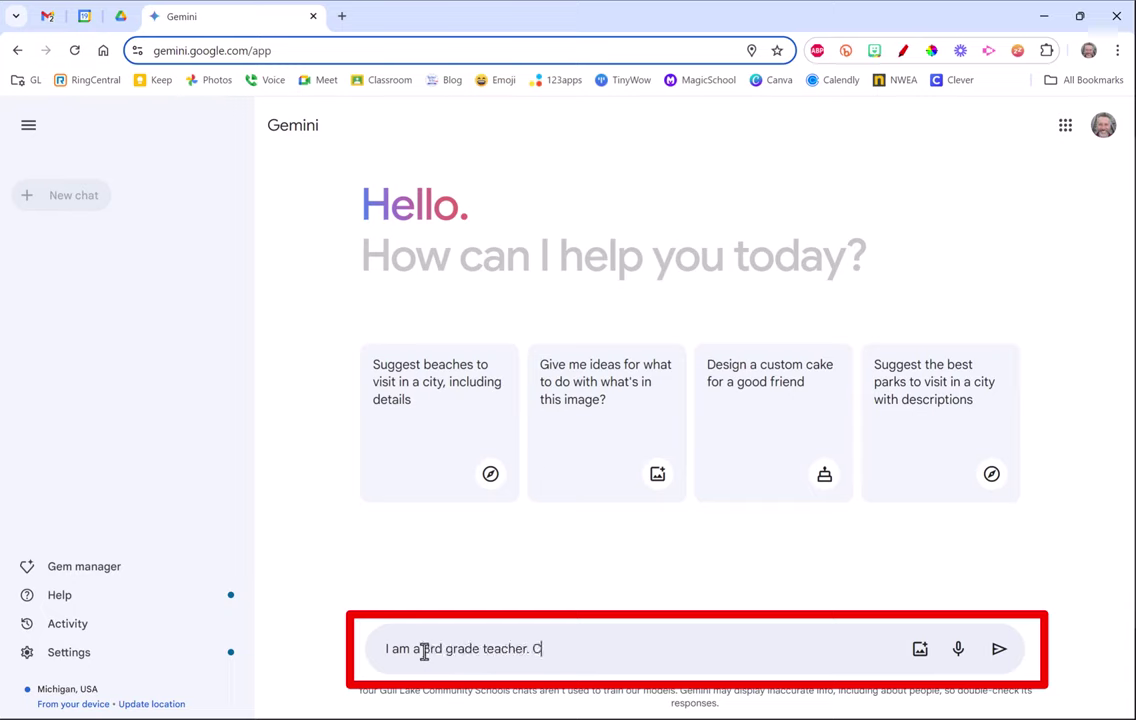
pyautogui.write('reate an information ')
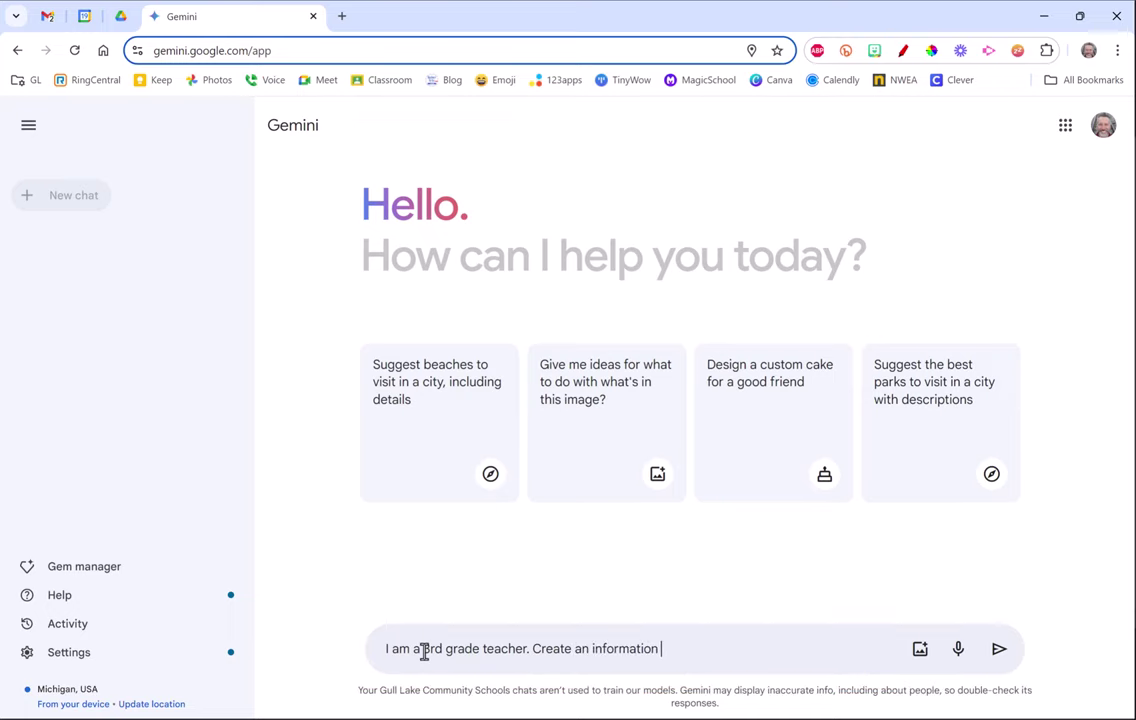
pyautogui.write('writing sample')
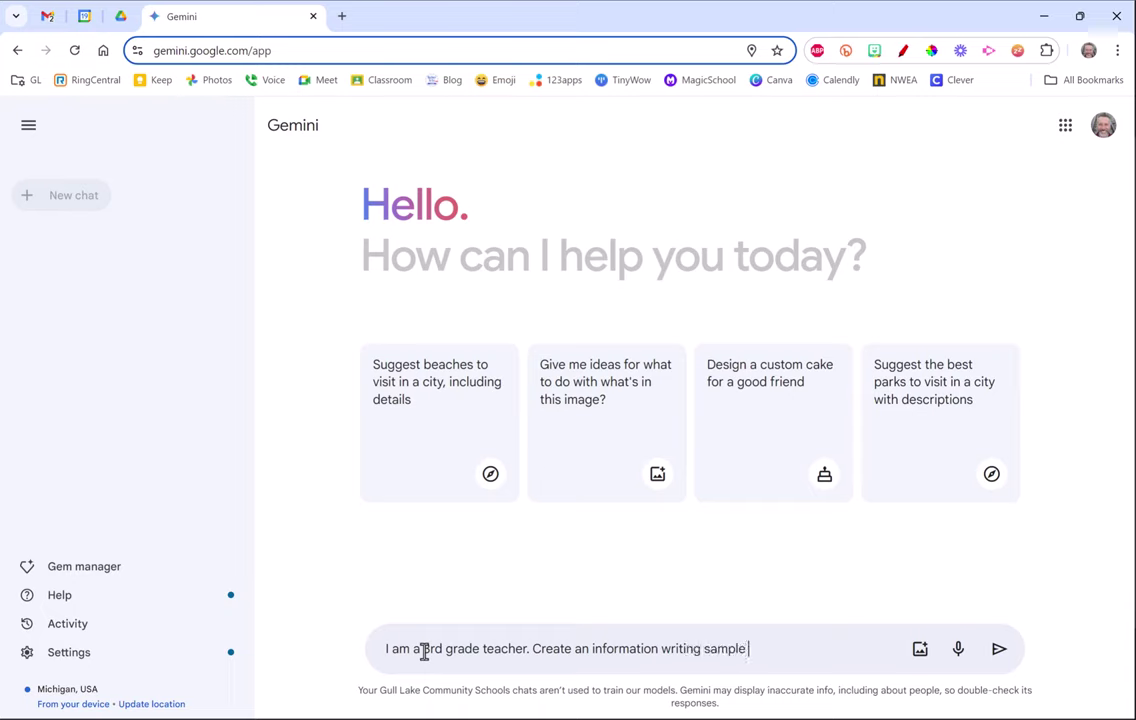
pyautogui.write(' about daylight sav')
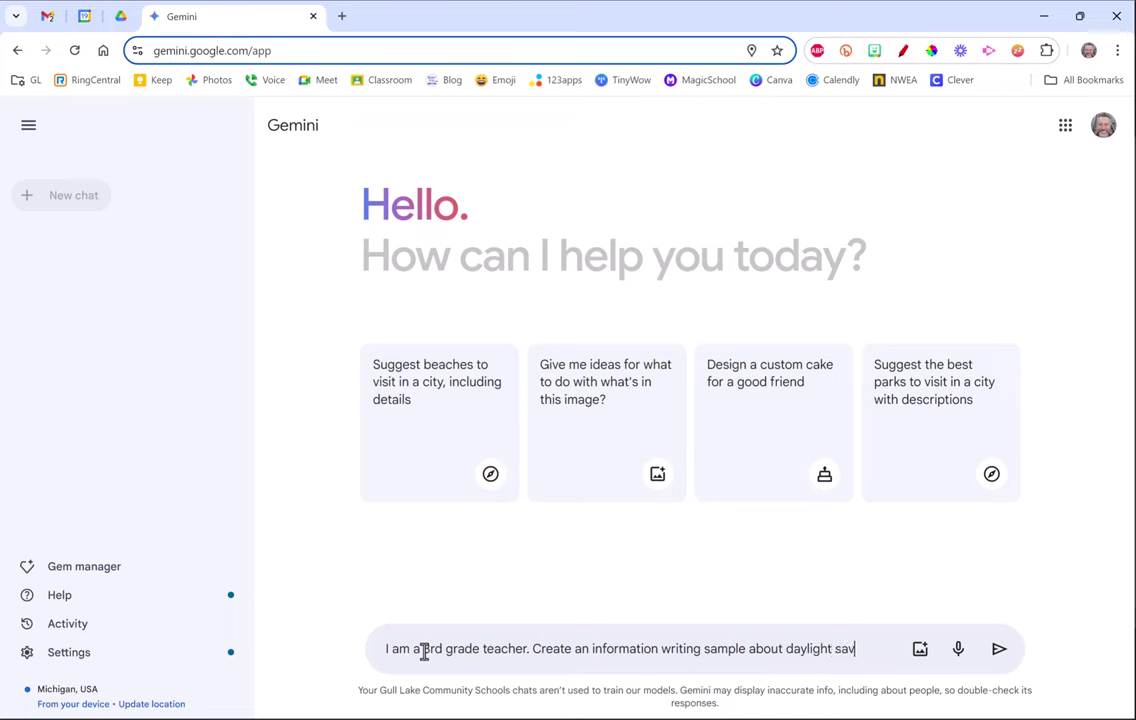
pyautogui.write('ings time ')
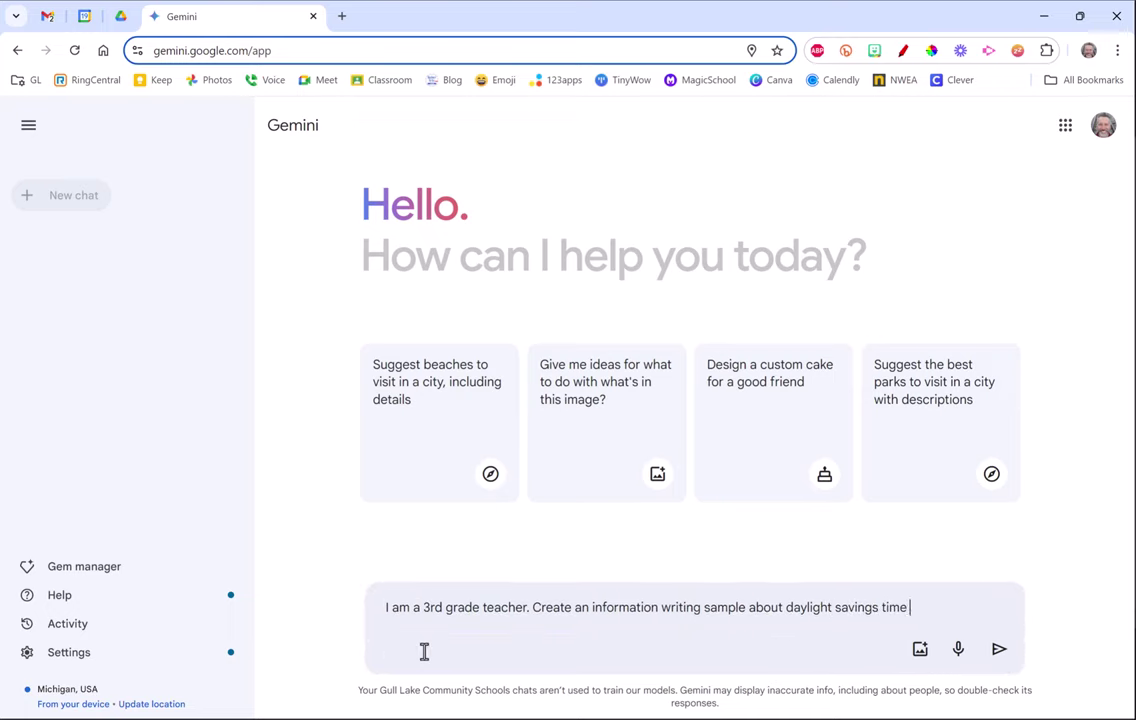
pyautogui.write('for a 3rd ger')
pyautogui.press('BackSpace')
pyautogui.press('BackSpace')
pyautogui.write('re')
pyautogui.write('ade student.')
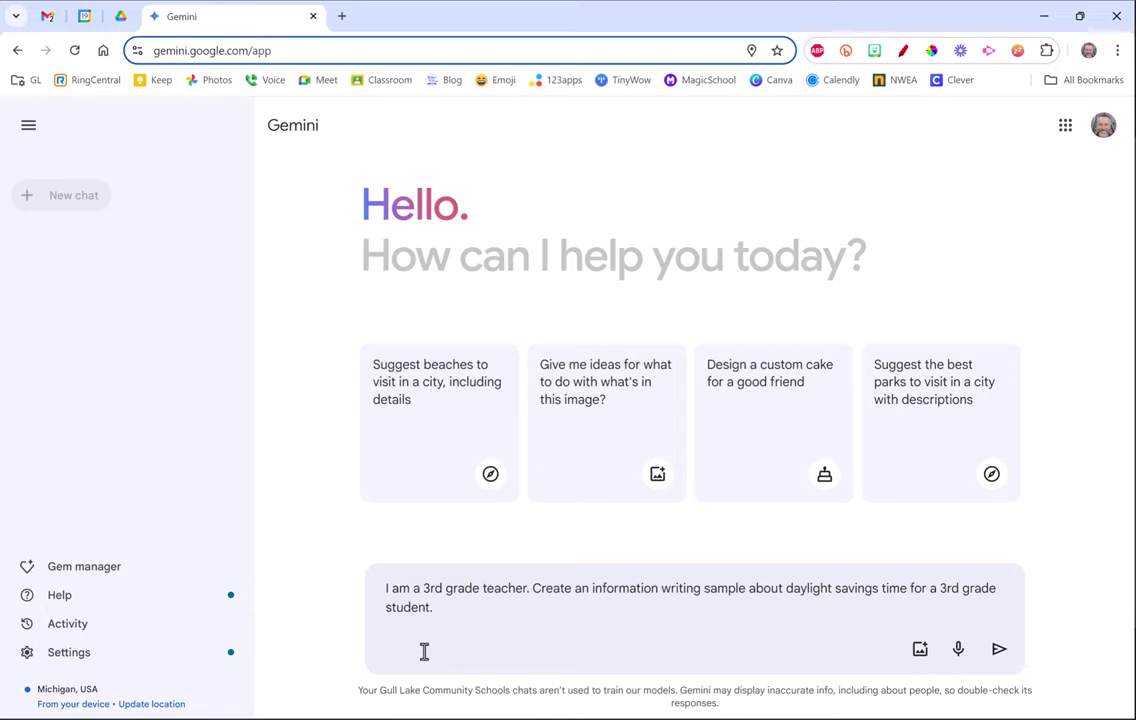
pyautogui.press('Return')
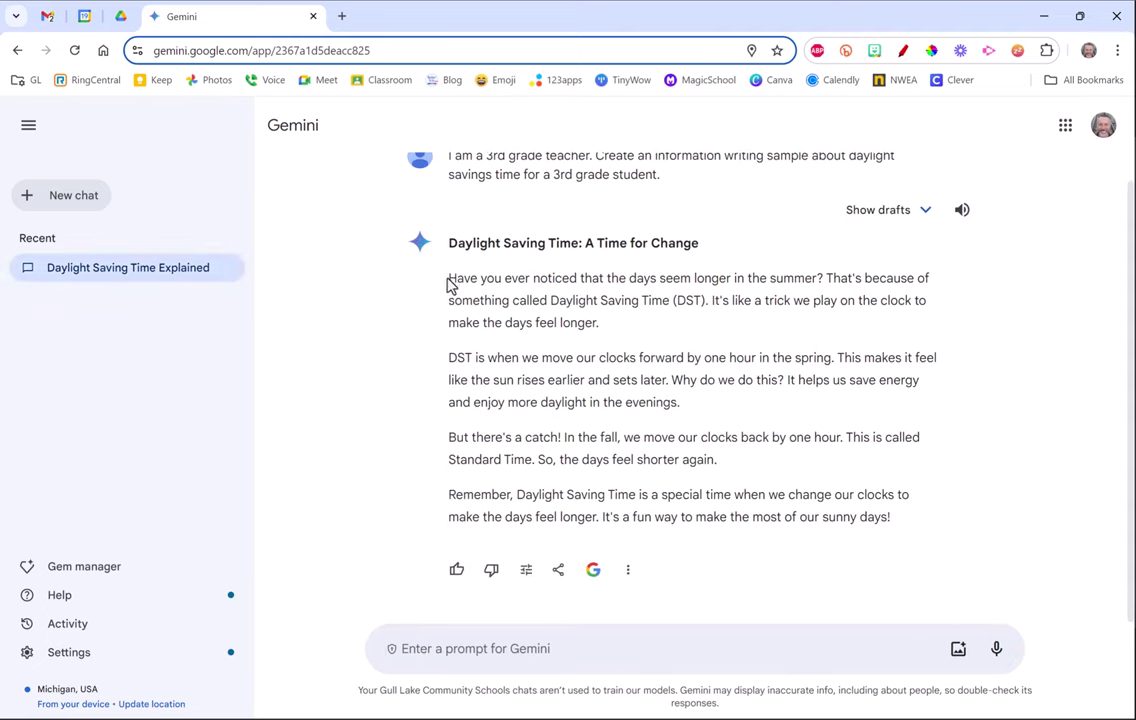
# Request a 3 question quiz about the daylight saving article.
pyautogui.moveTo(450, 284); pyautogui.dragTo(801, 456)
pyautogui.click(629, 357)
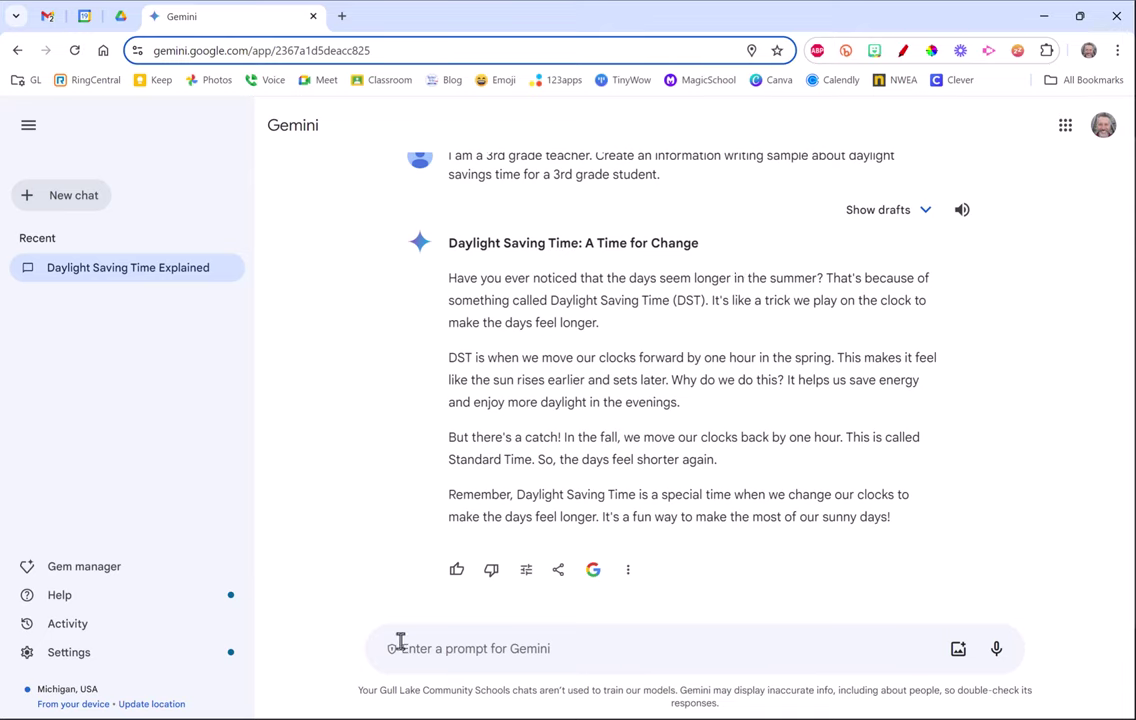
pyautogui.click(437, 650)
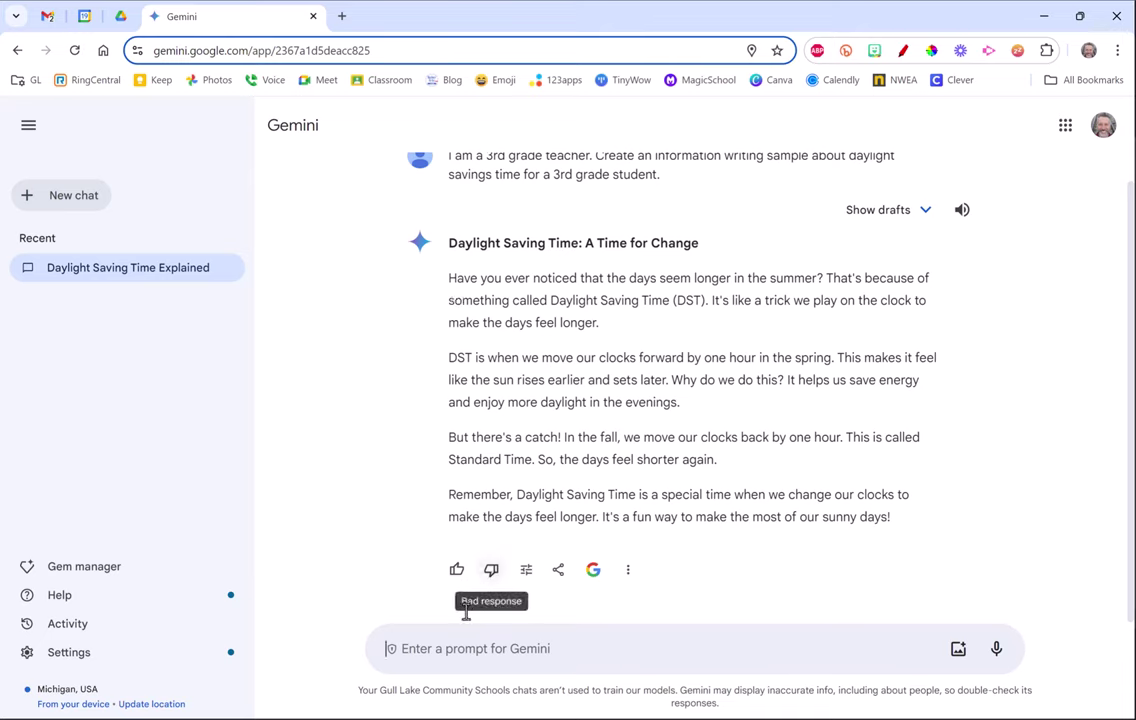
pyautogui.write('now')
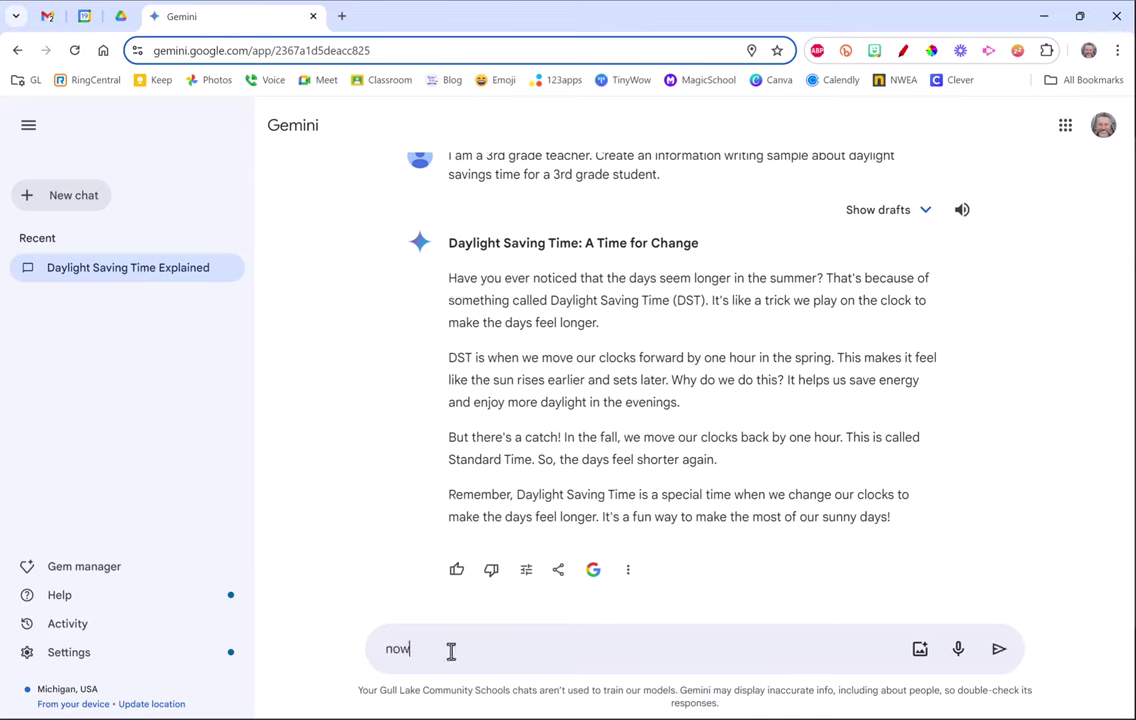
pyautogui.write(' create a 3 question ')
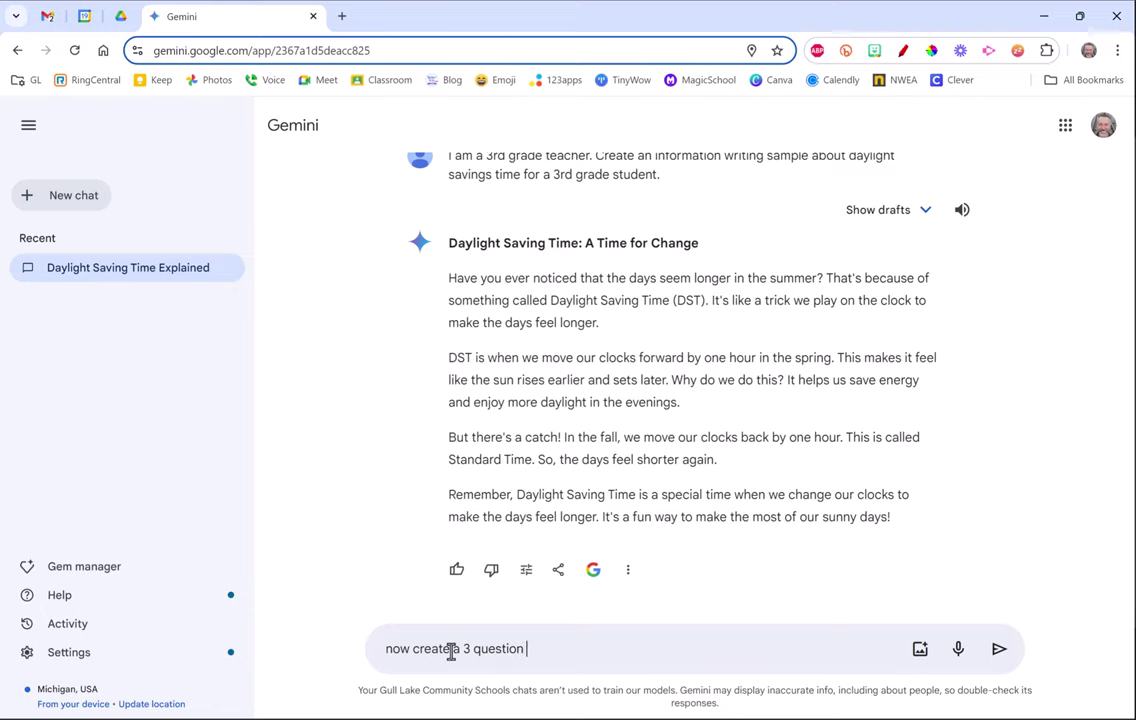
pyautogui.write('quiz')
pyautogui.press('Return')
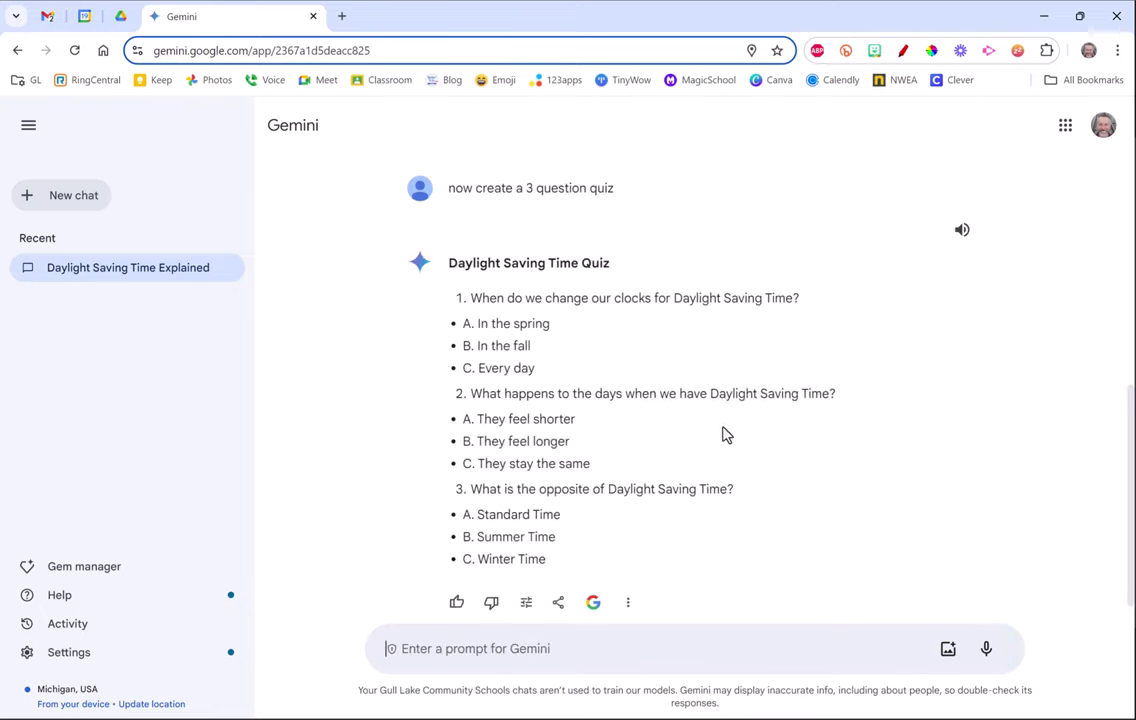
# Scroll back to highlight the daylight saving article, then clear the selection.
pyautogui.scroll(10, 726, 432)
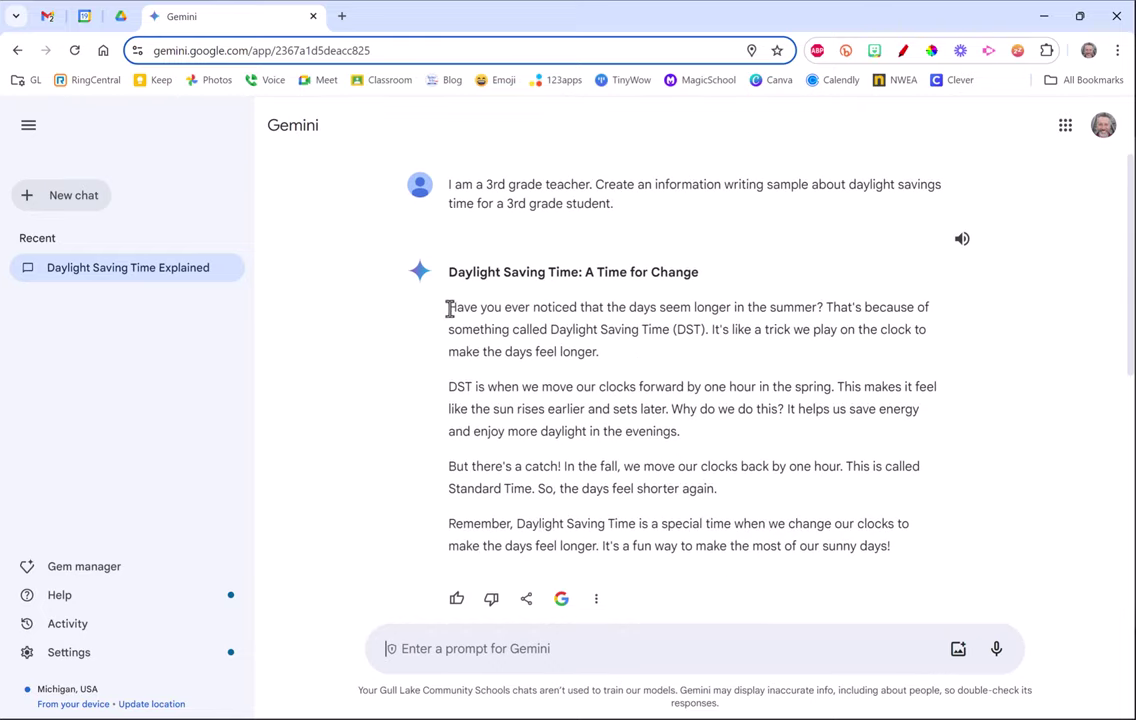
pyautogui.moveTo(450, 310); pyautogui.dragTo(895, 591)
pyautogui.click(697, 446)
pyautogui.scroll(-5, 697, 446)
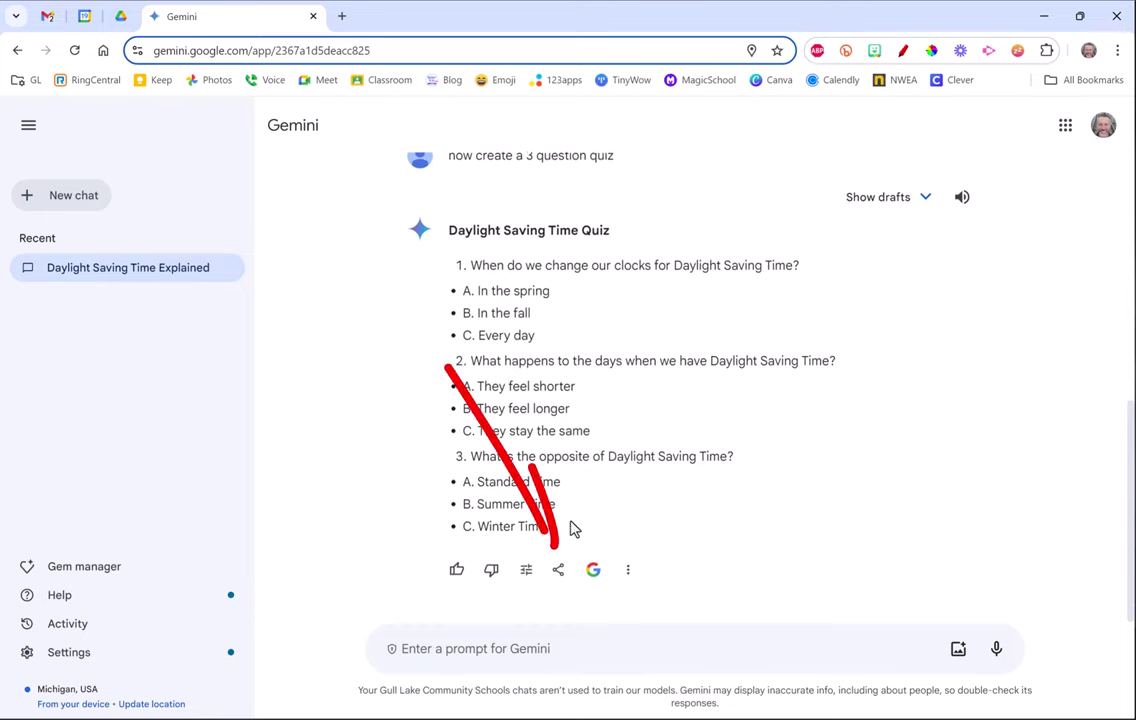
pyautogui.click(558, 571)
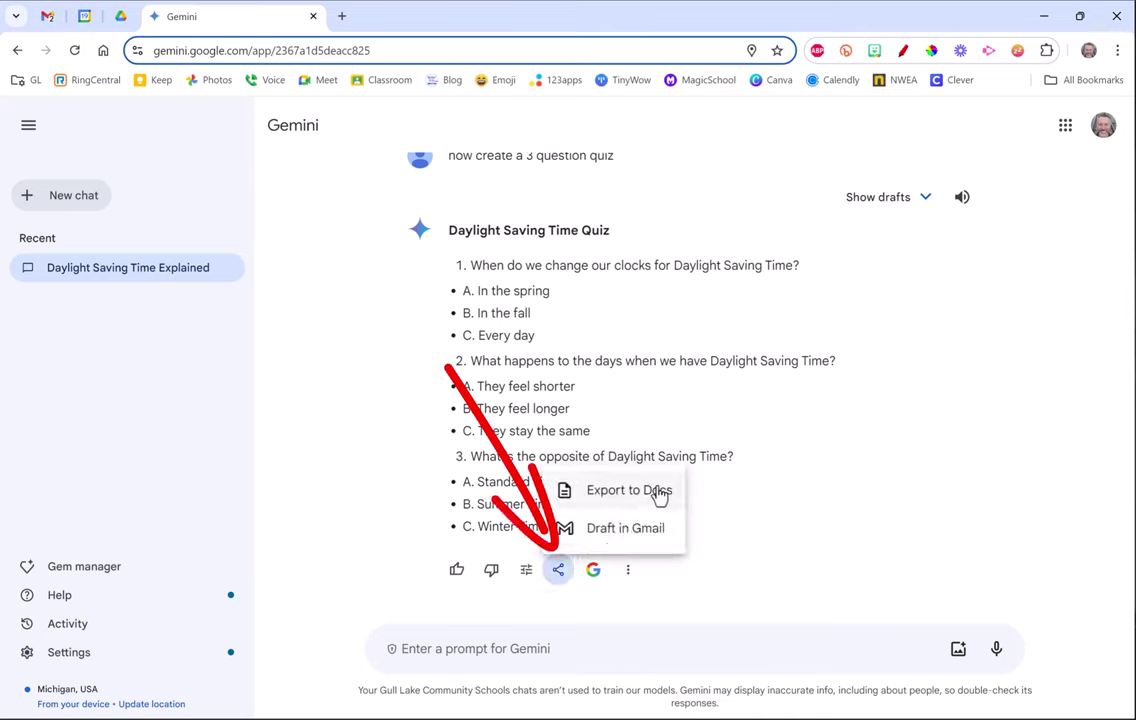
pyautogui.click(675, 430)
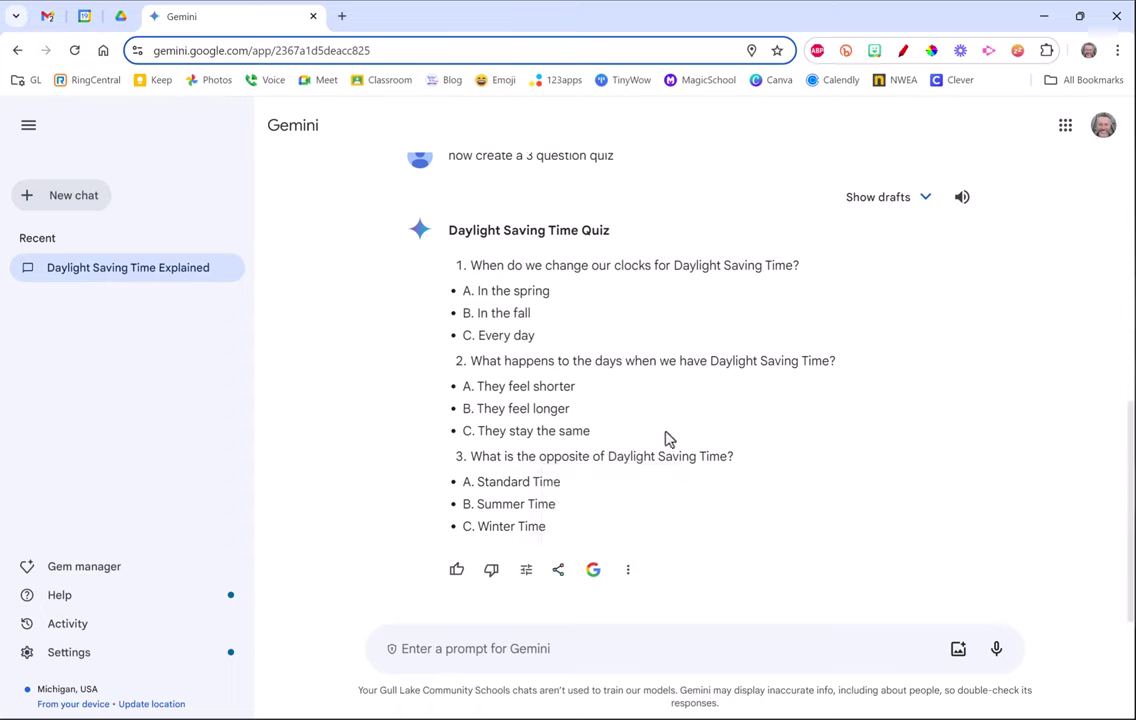
pyautogui.click(447, 649)
pyautogui.scroll(6, 456, 510)
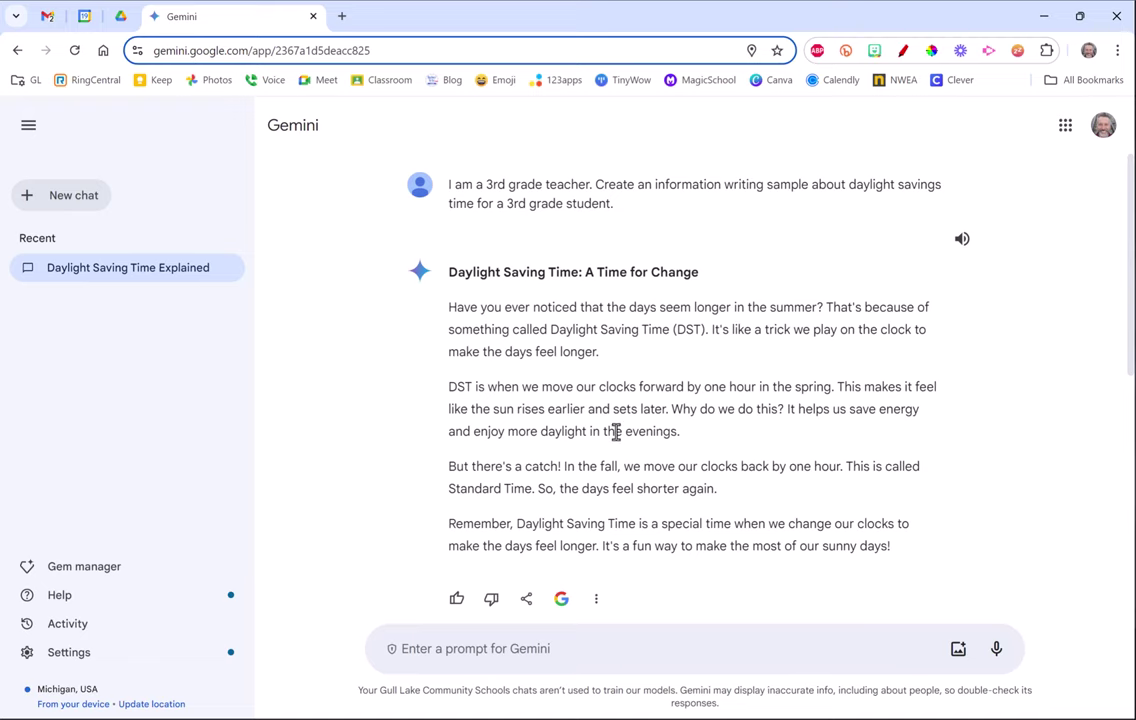
pyautogui.scroll(-6, 642, 477)
pyautogui.scroll(-1, 655, 494)
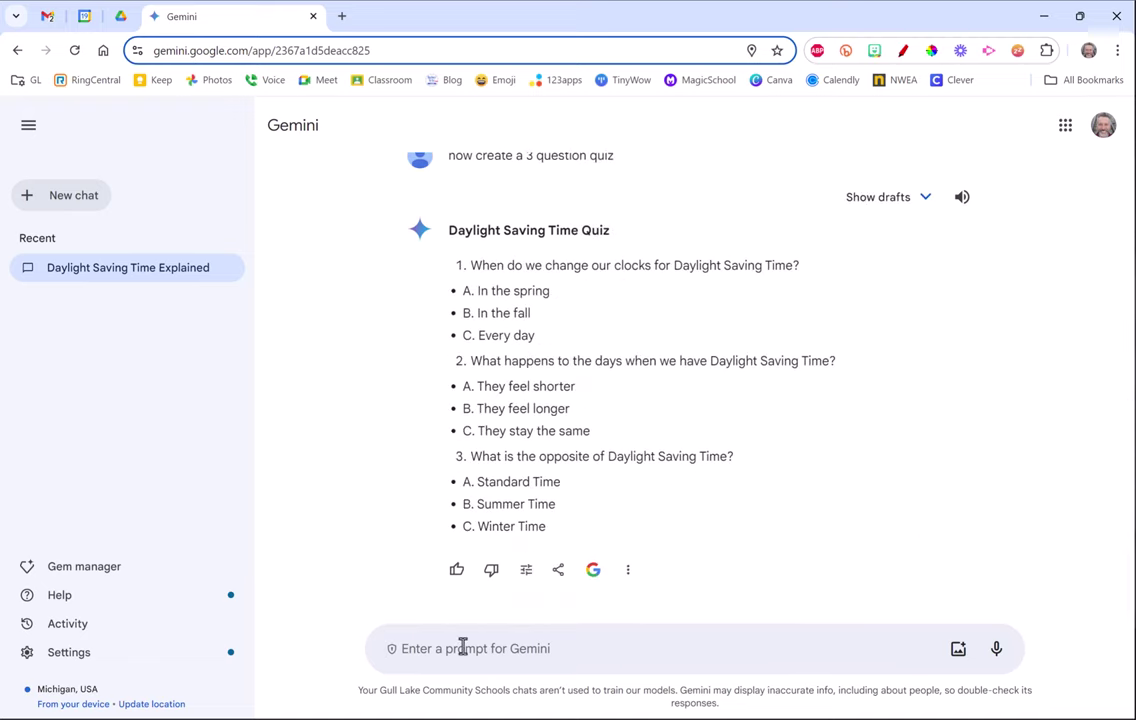
# Request an image showing daylight savings time and browse the fall clock, sunrise and sunset results.
pyautogui.write('create ')
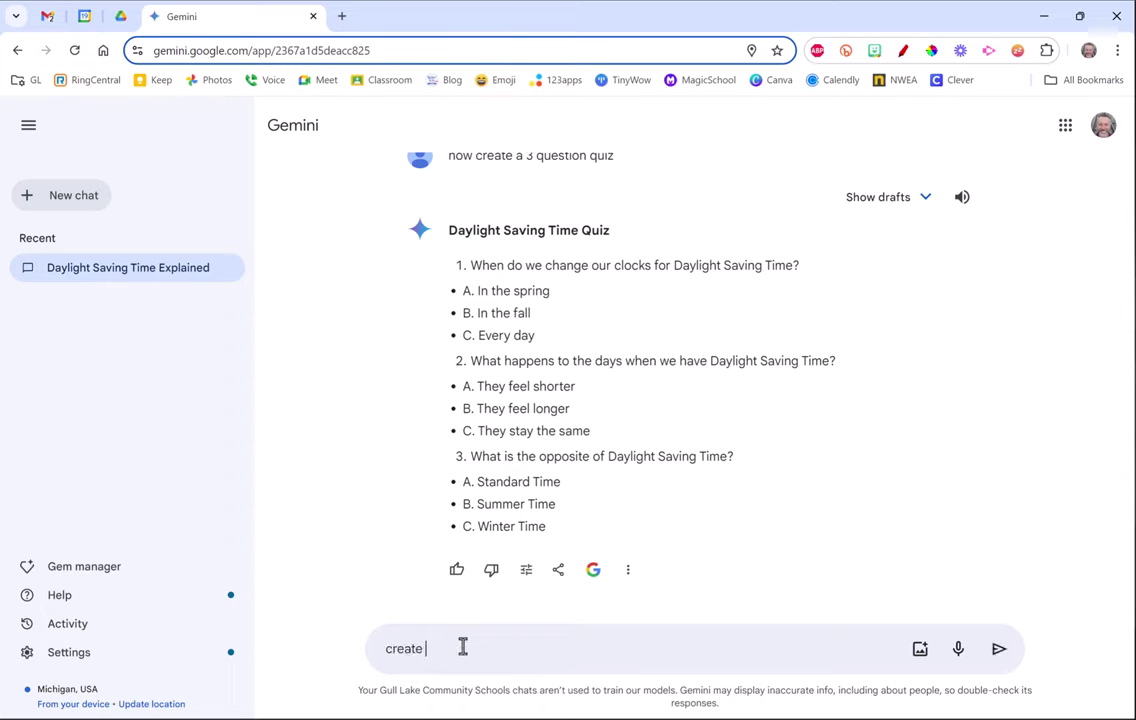
pyautogui.write('an image showing dayluight')
pyautogui.press('BackSpace')
pyautogui.press('BackSpace')
pyautogui.press('BackSpace')
pyautogui.press('BackSpace')
pyautogui.press('BackSpace')
pyautogui.write('ight ')
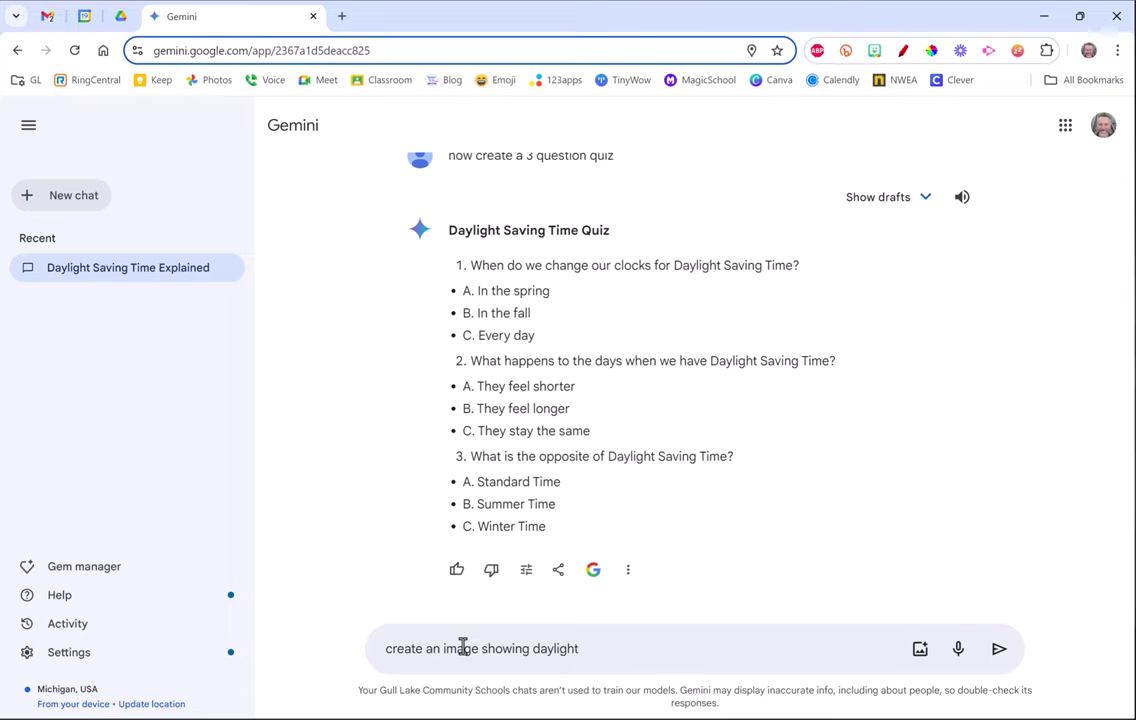
pyautogui.write('savings time')
pyautogui.press('Return')
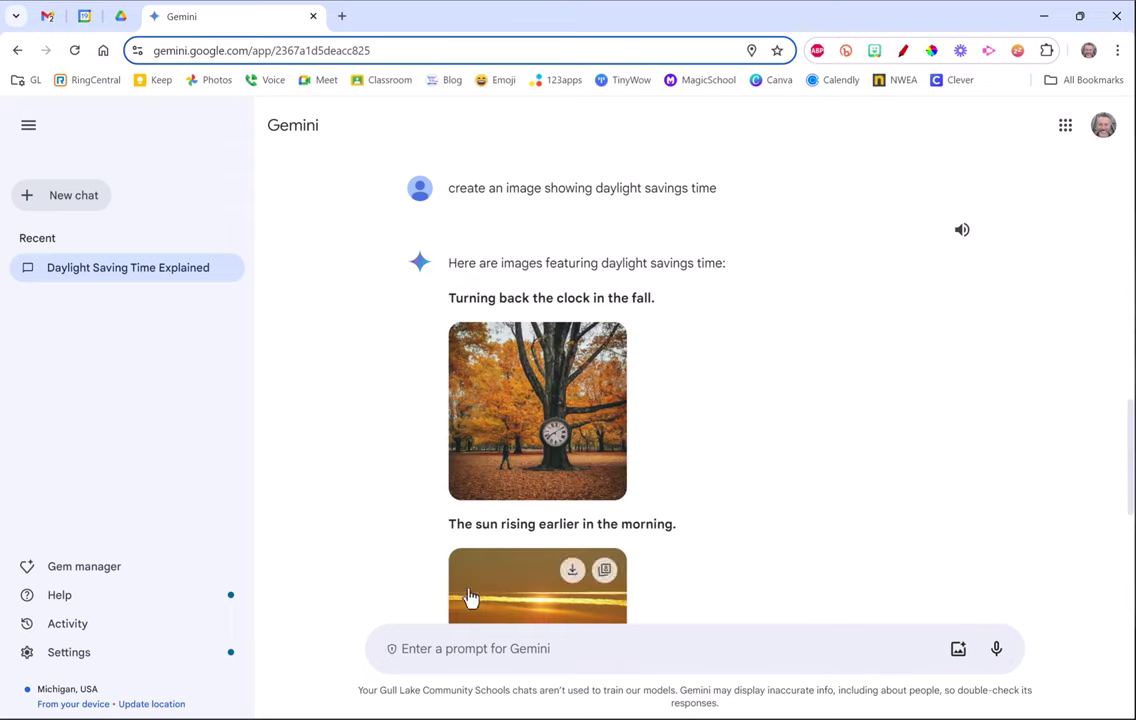
pyautogui.scroll(-4, 733, 430)
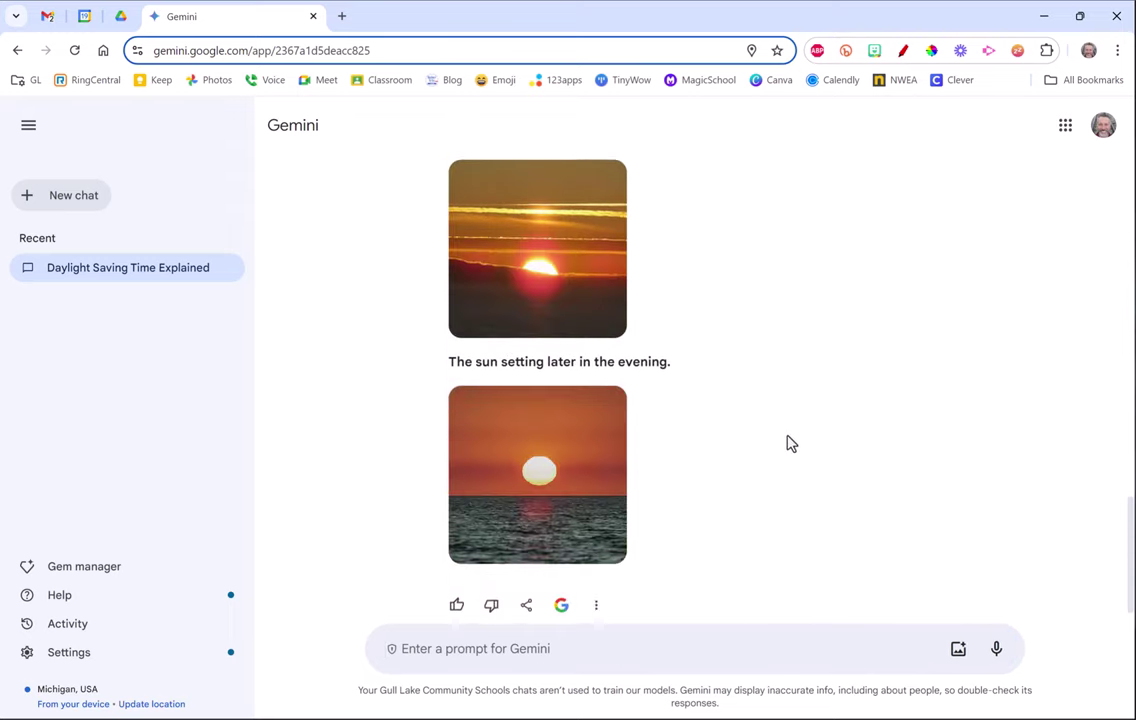
pyautogui.scroll(4, 785, 450)
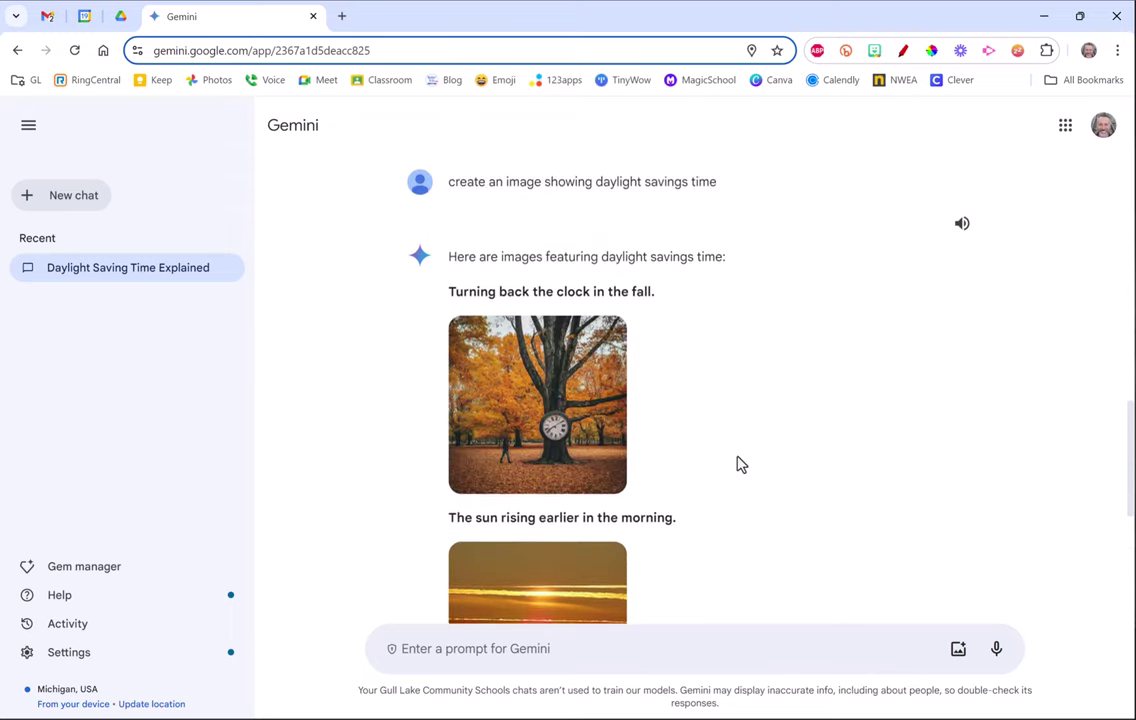
pyautogui.scroll(-1, 740, 464)
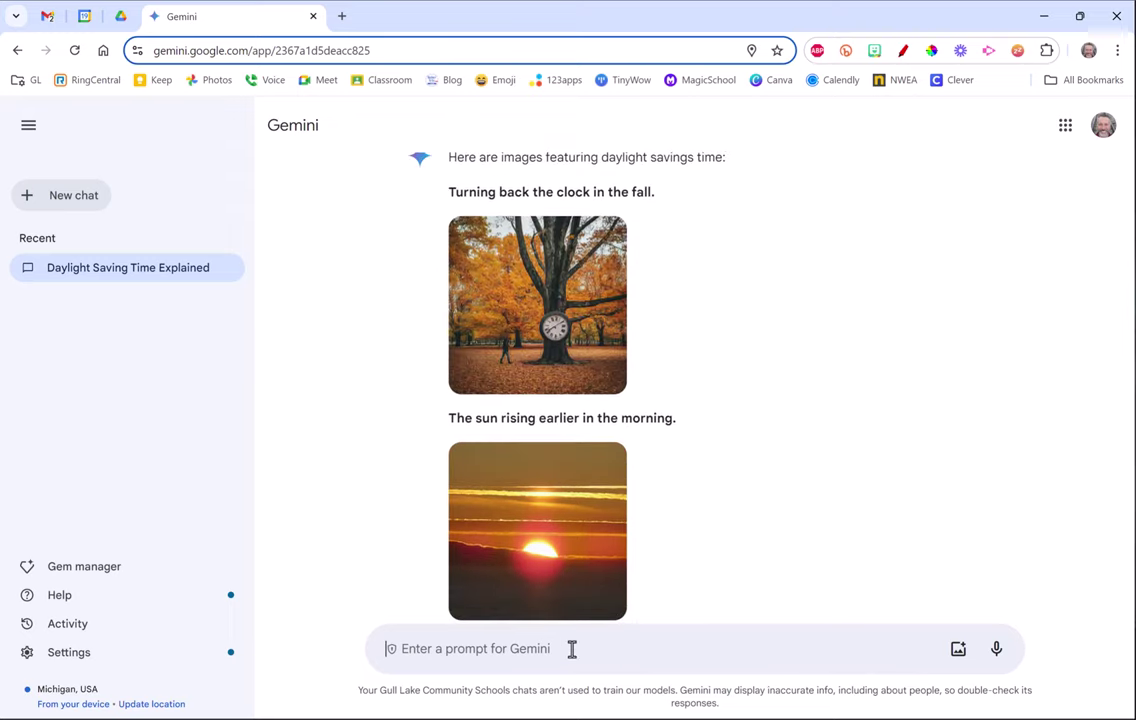
# Request images showing a calendar and daylight savings time.
pyautogui.write('creat')
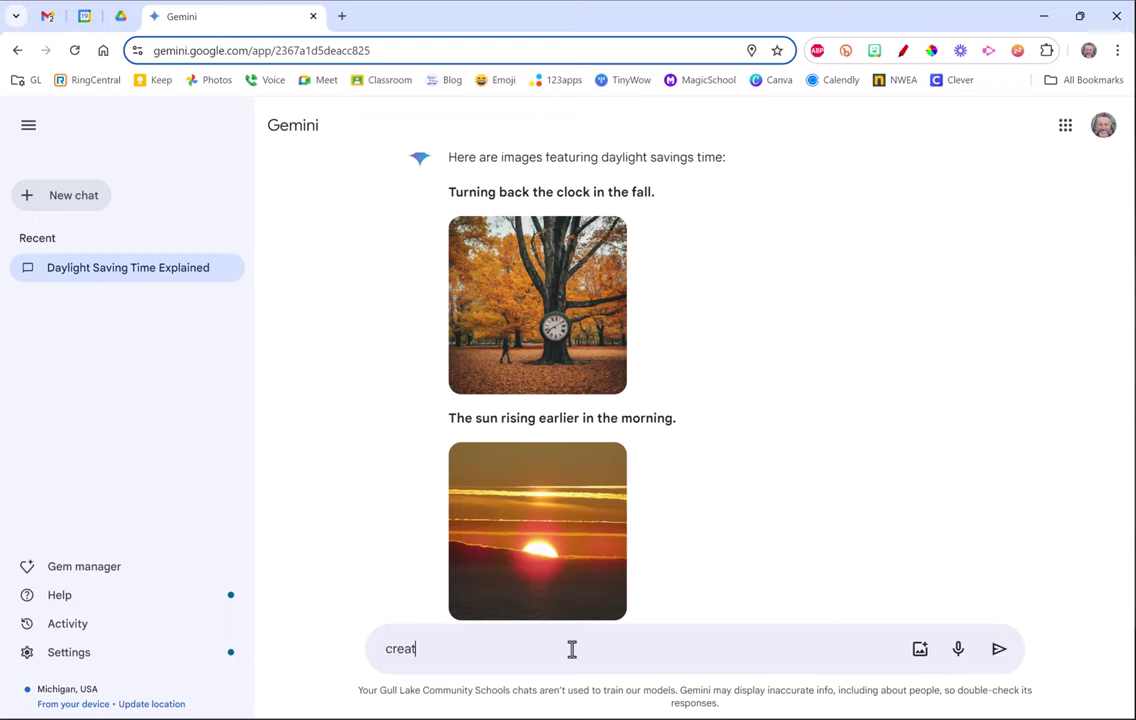
pyautogui.write('e an image showing a c')
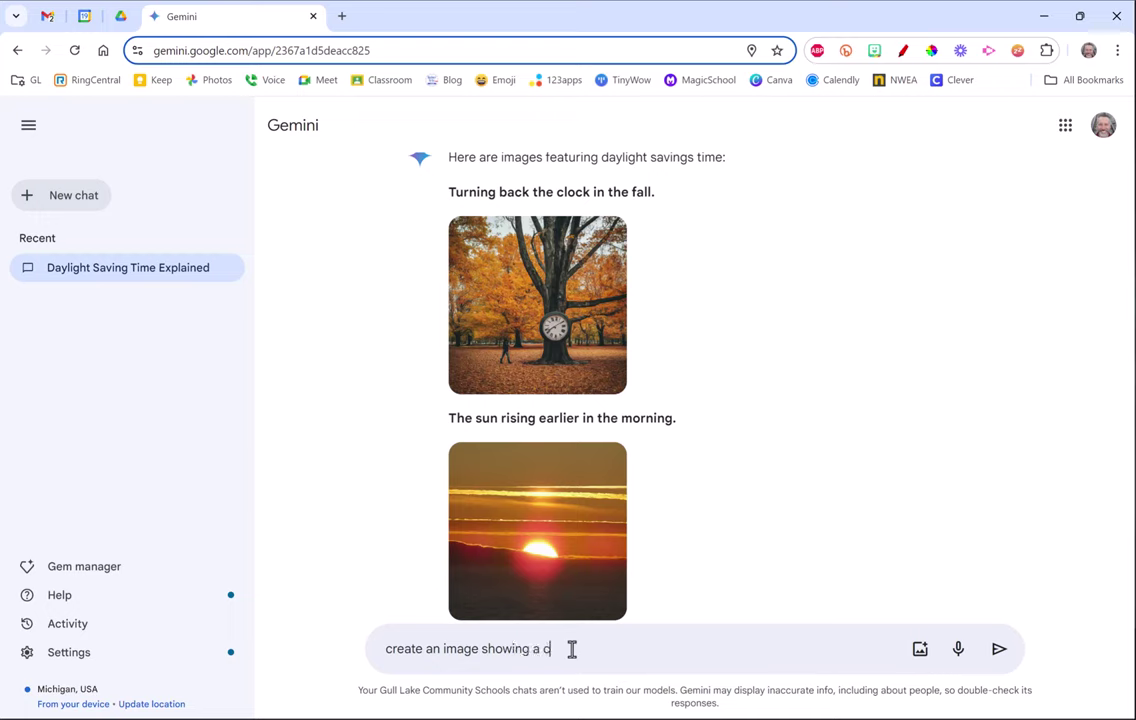
pyautogui.write('alendar and daylight savi')
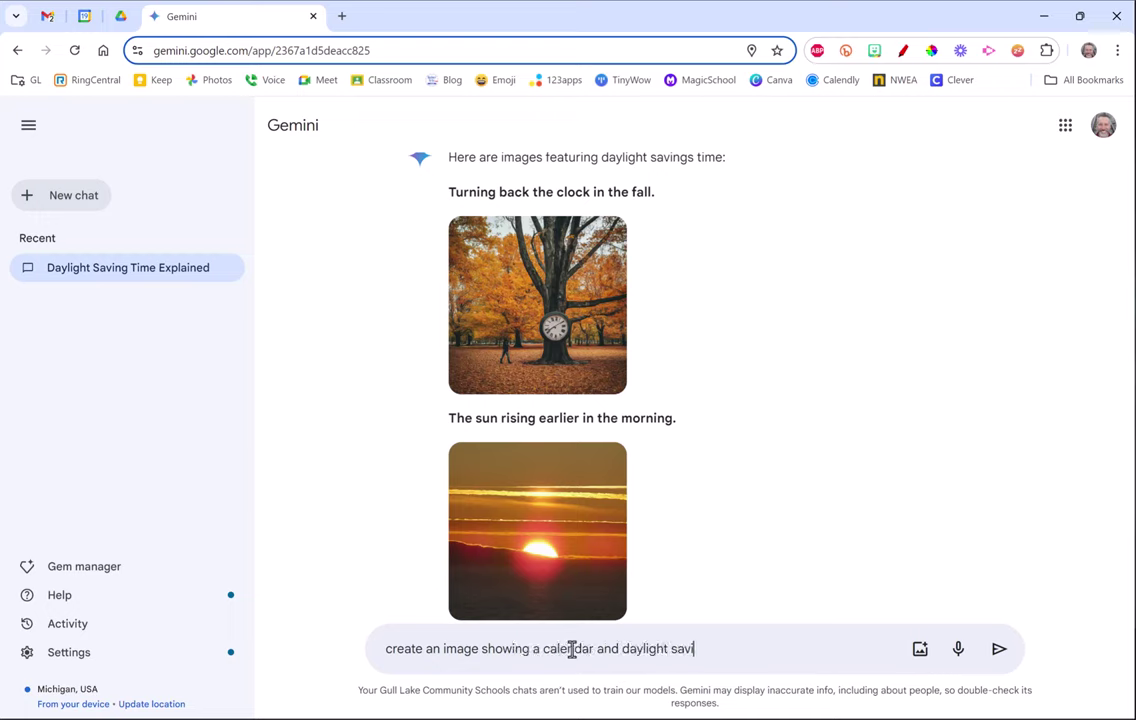
pyautogui.write('ngs time')
pyautogui.press('Return')
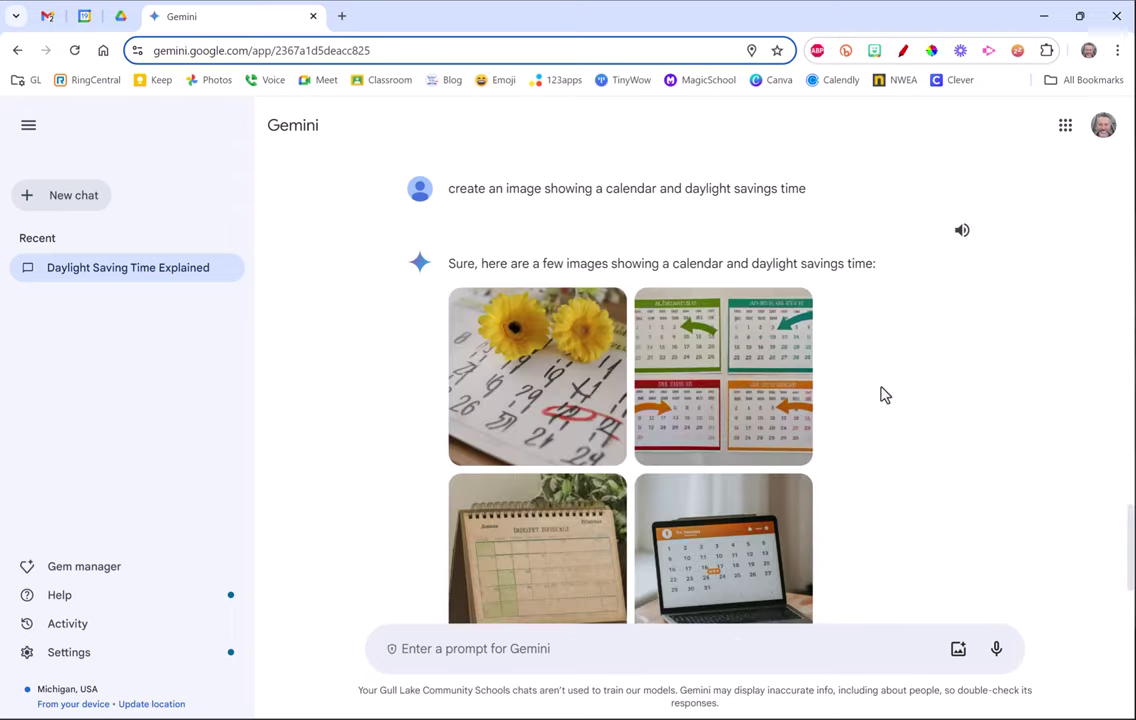
pyautogui.scroll(-3, 883, 397)
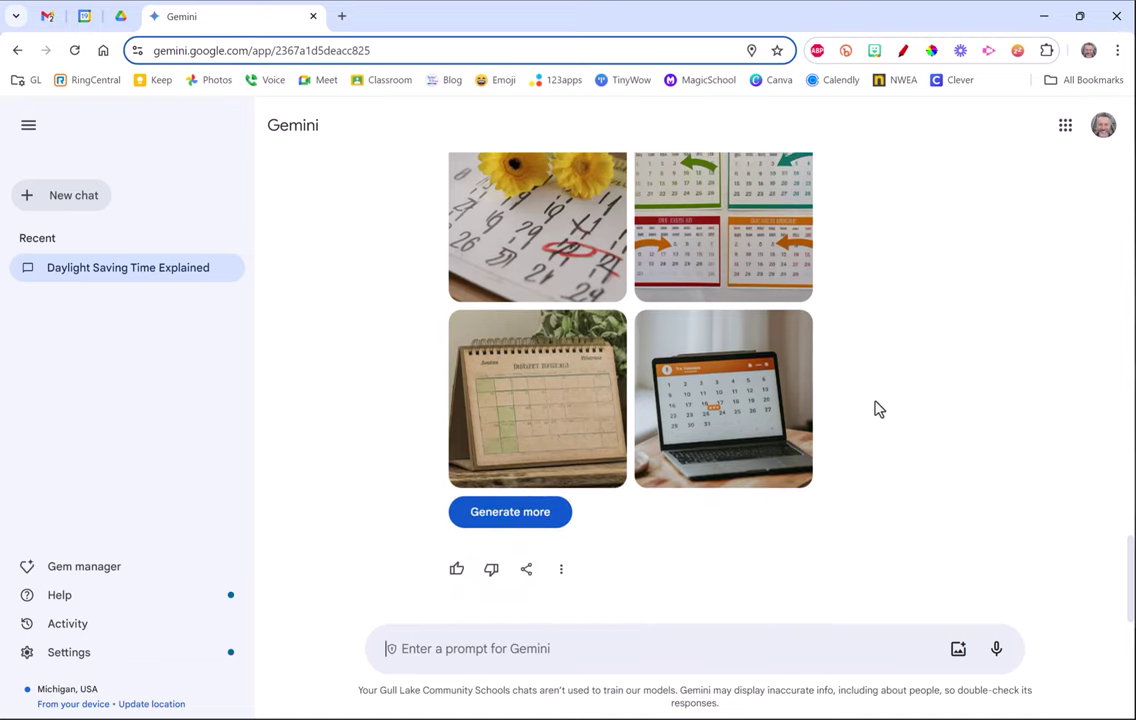
# Scroll up to the 3rd-grade passage and highlight its body text.
pyautogui.scroll(1, 830, 494)
pyautogui.scroll(6, 830, 494)
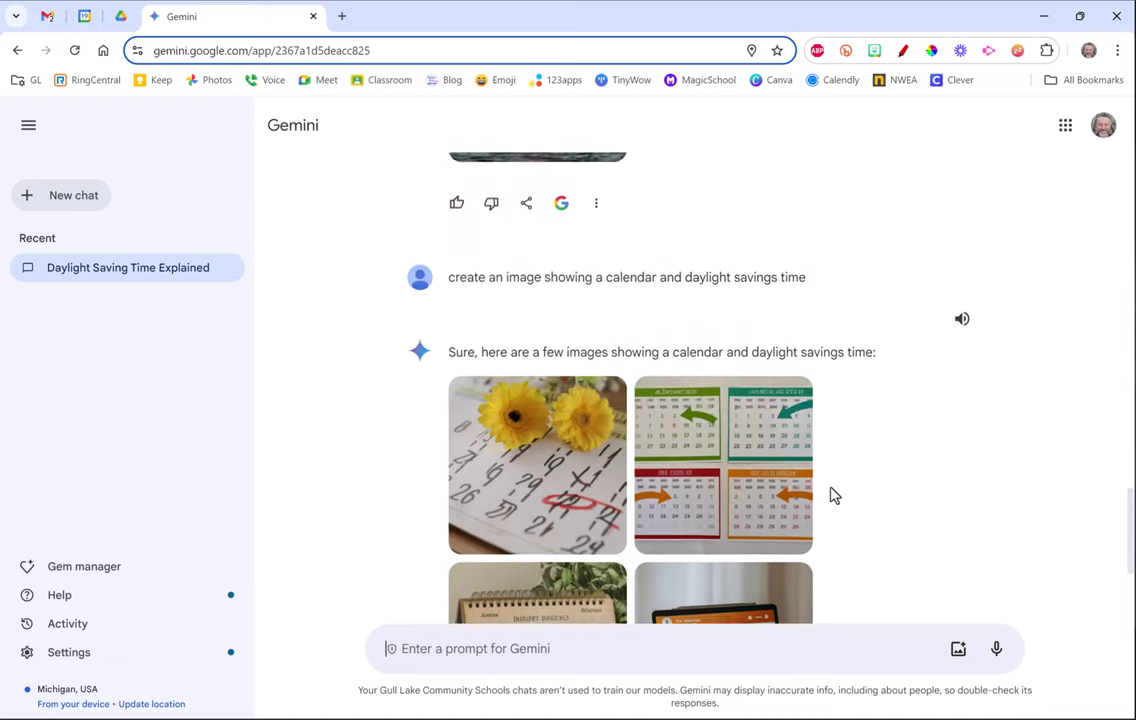
pyautogui.scroll(-4, 829, 494)
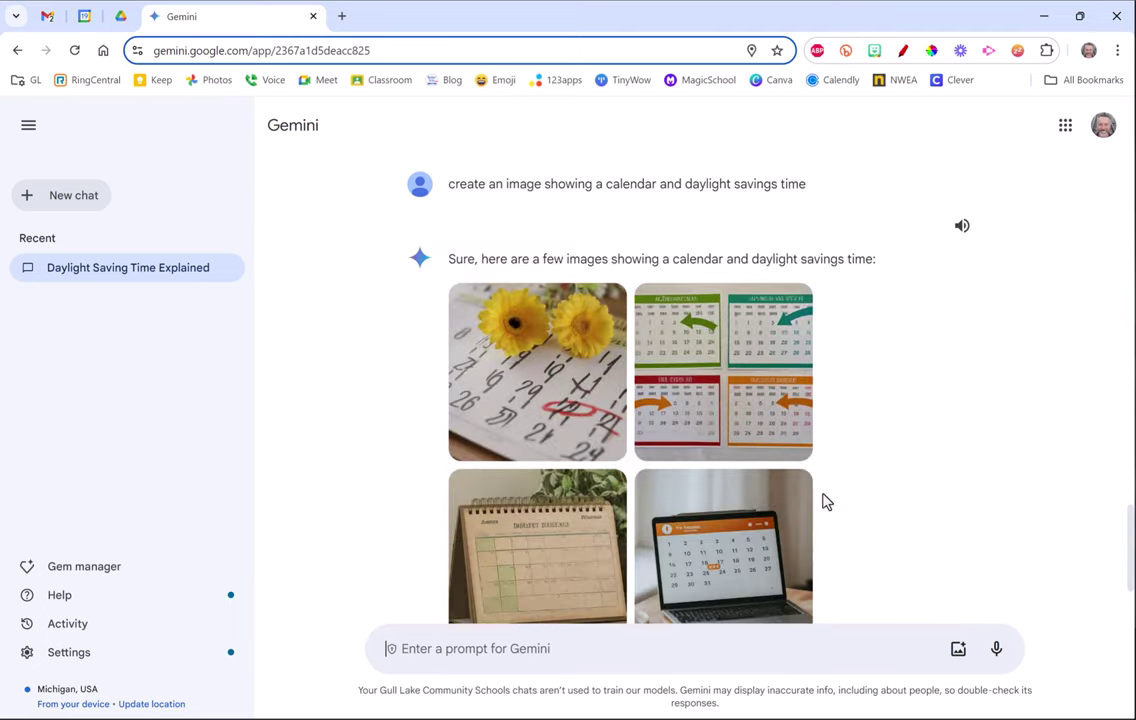
pyautogui.scroll(6, 824, 502)
pyautogui.scroll(-1, 818, 500)
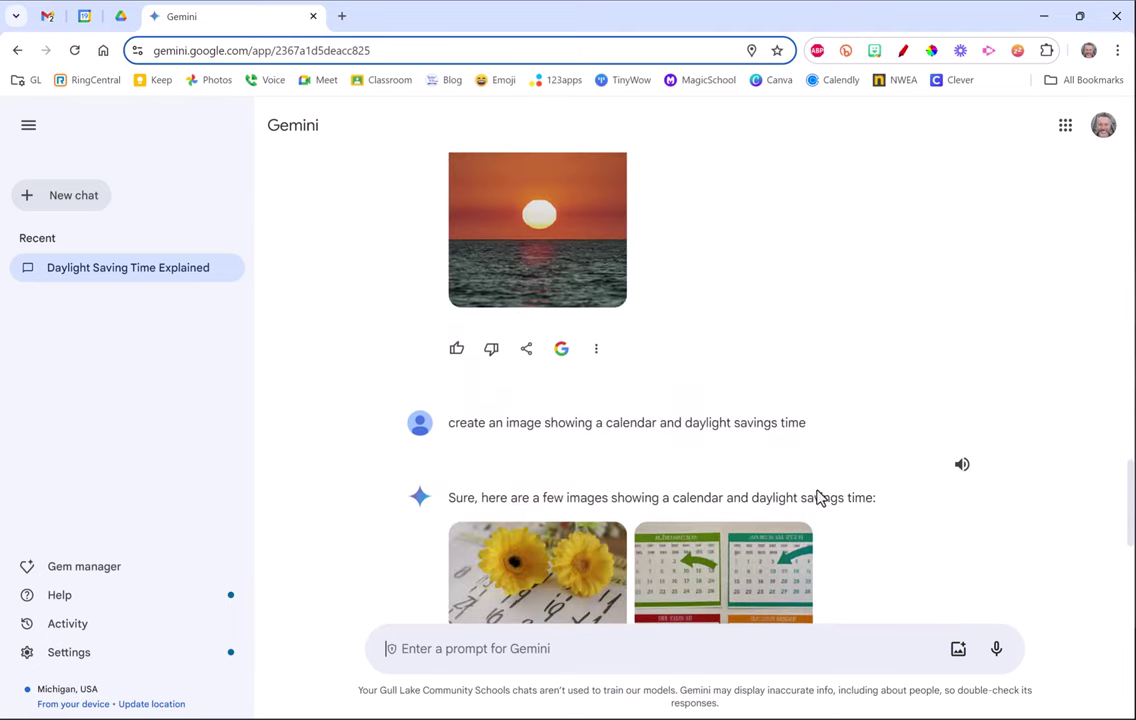
pyautogui.scroll(11, 817, 497)
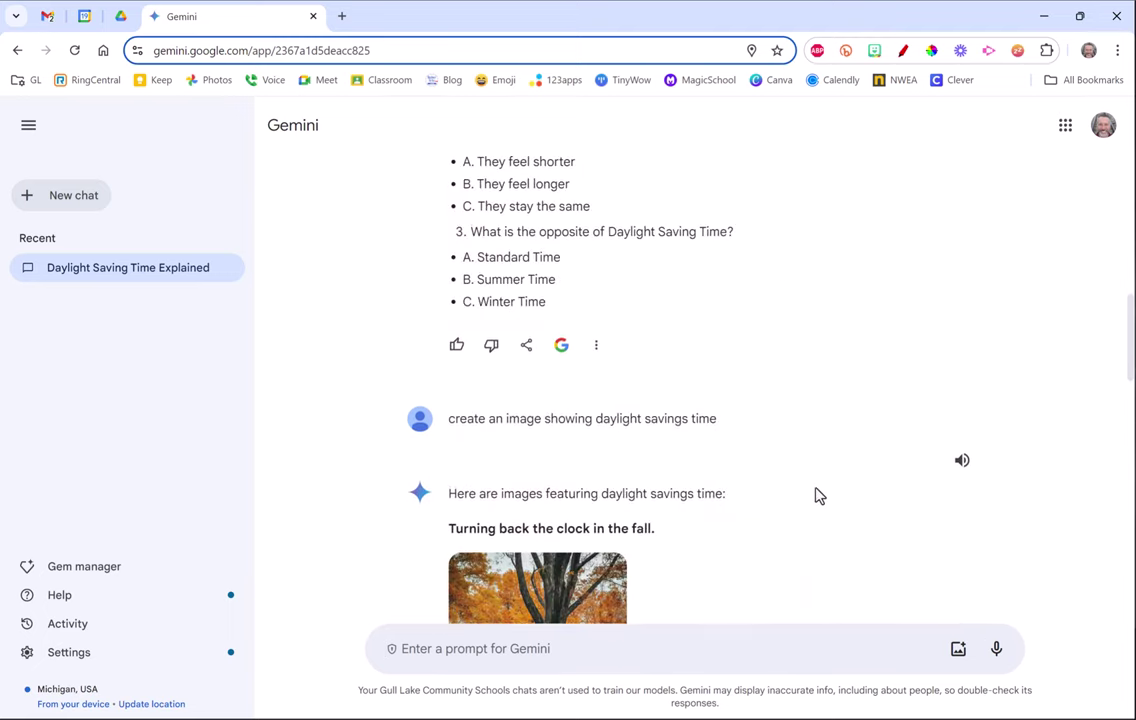
pyautogui.scroll(12, 816, 494)
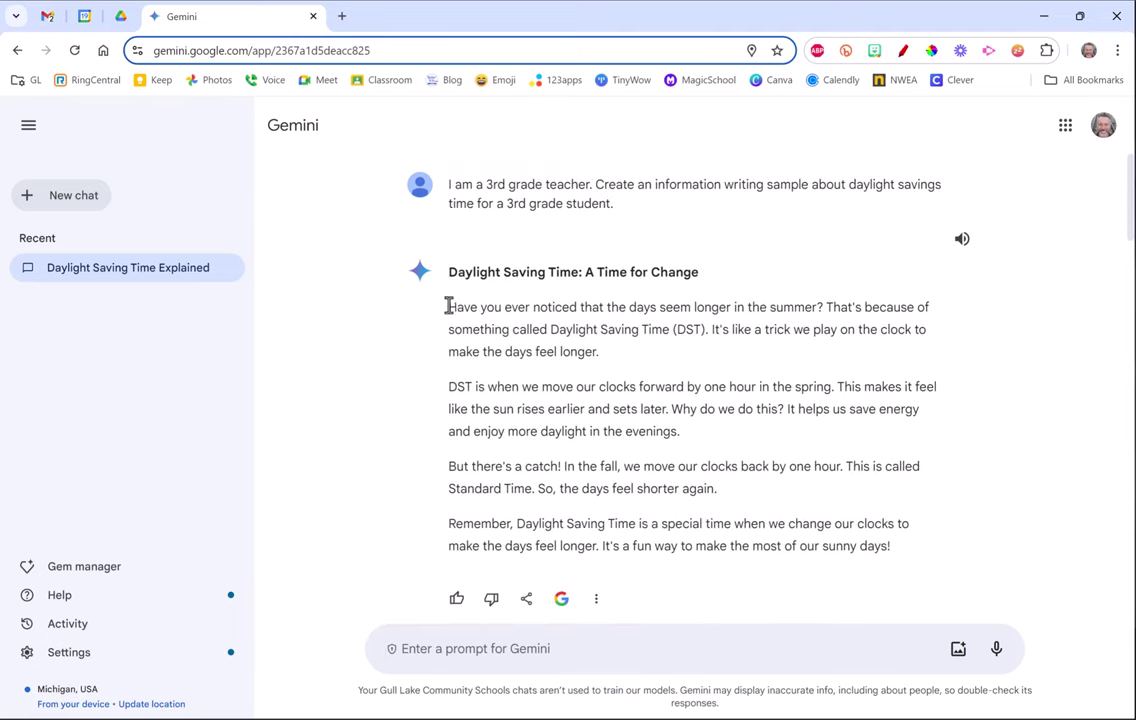
pyautogui.moveTo(449, 307); pyautogui.dragTo(885, 541)
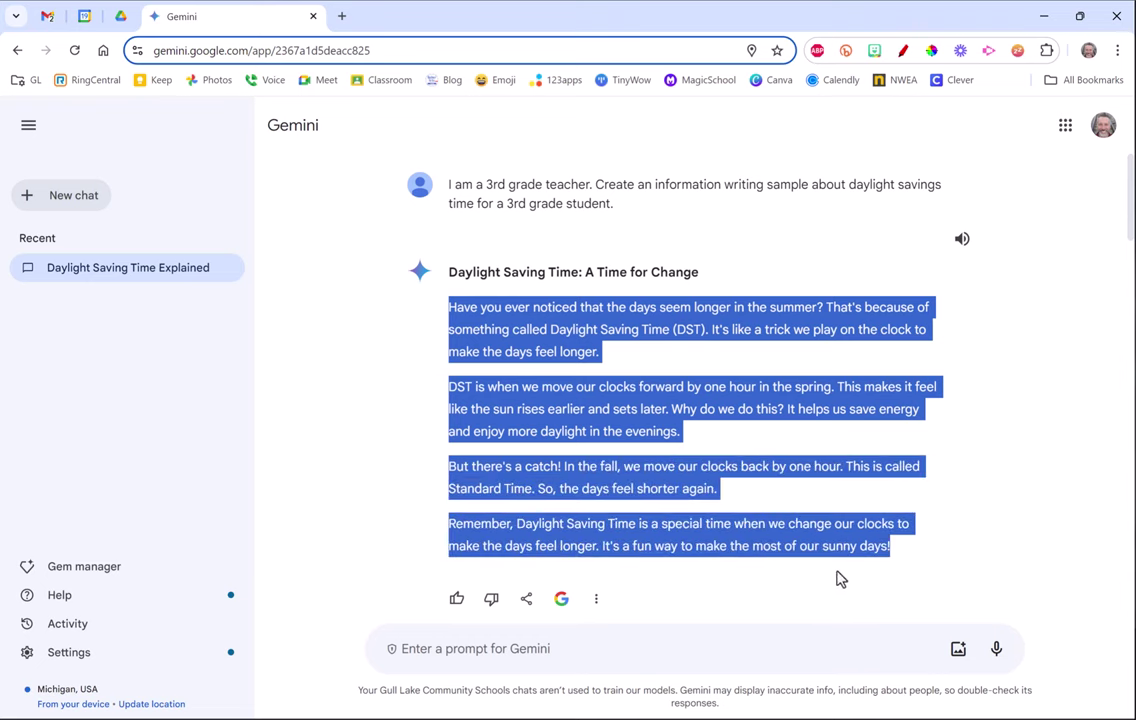
pyautogui.scroll(-2, 801, 517)
# Send 'make this text at the 6th grade level' and review the rewritten passage.
pyautogui.click(578, 644)
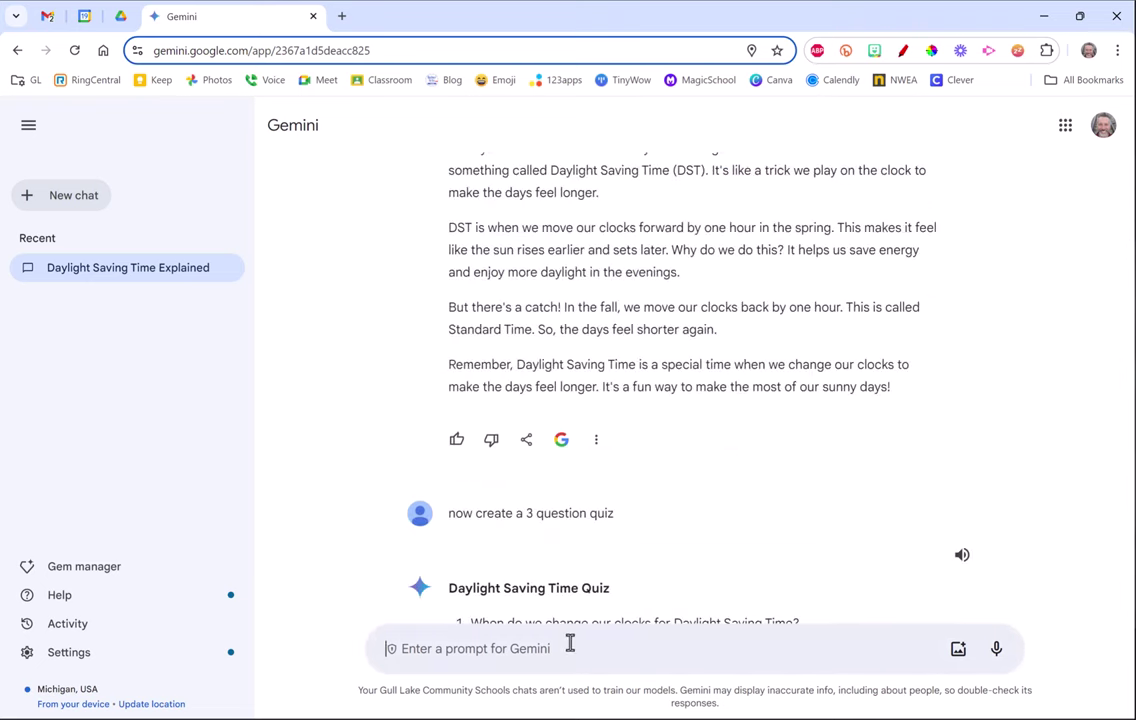
pyautogui.write('make th')
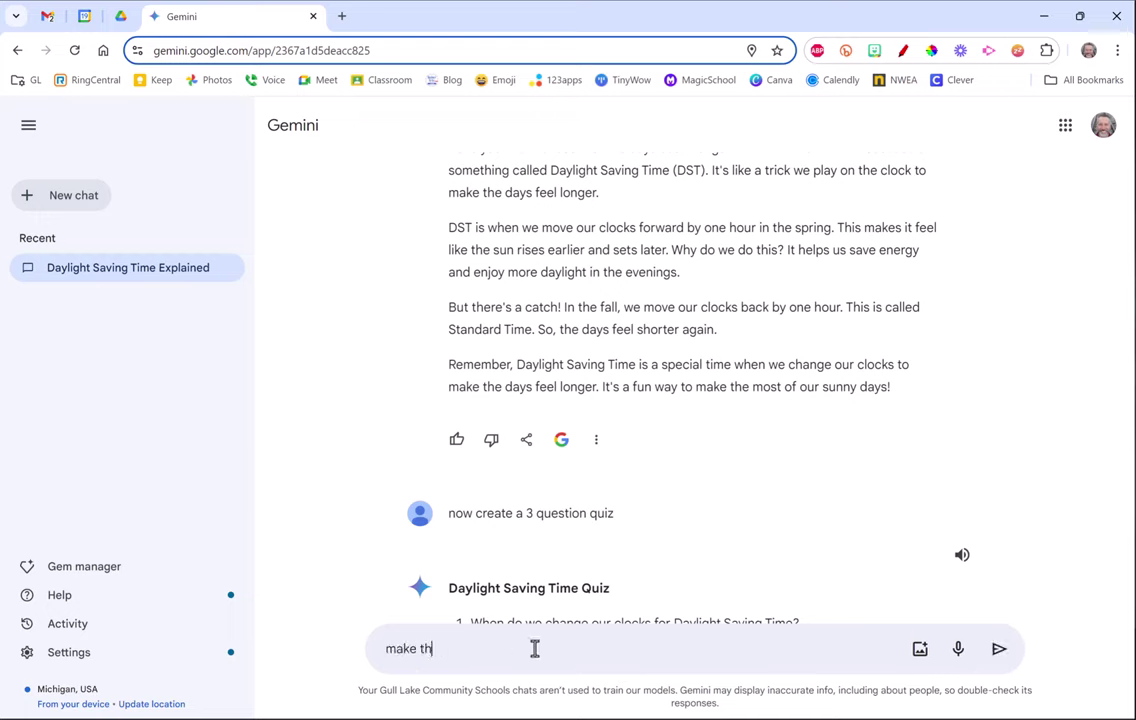
pyautogui.write('is text at the 6th grade ')
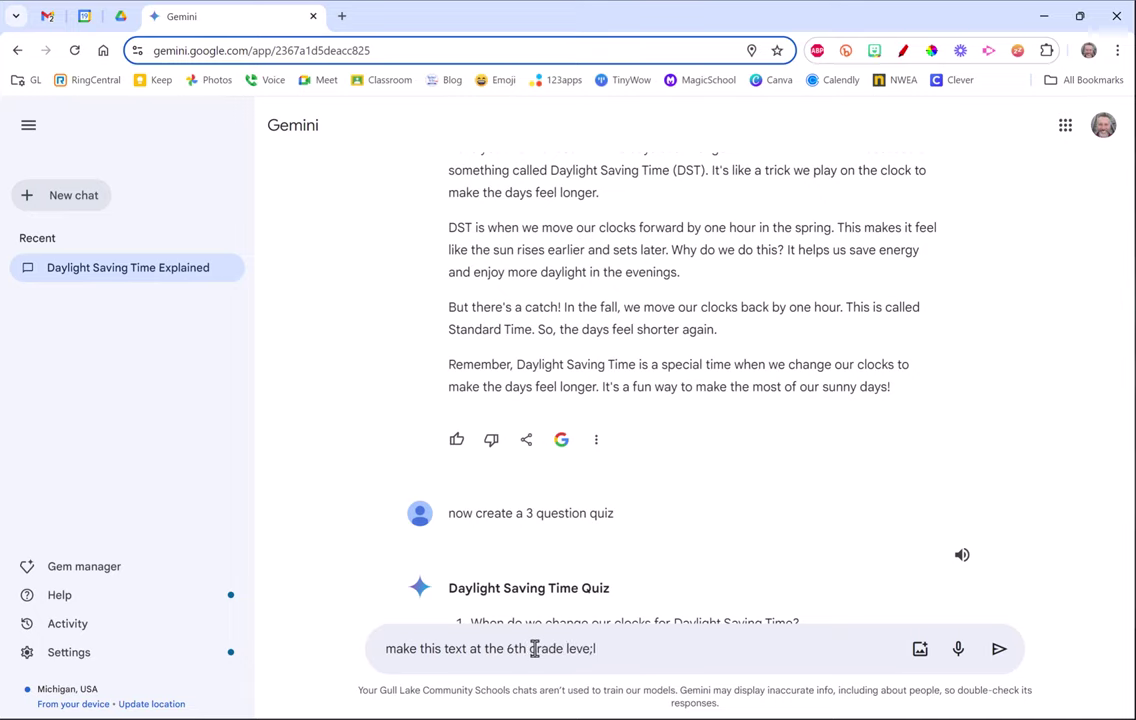
pyautogui.write('level')
pyautogui.press('Return')
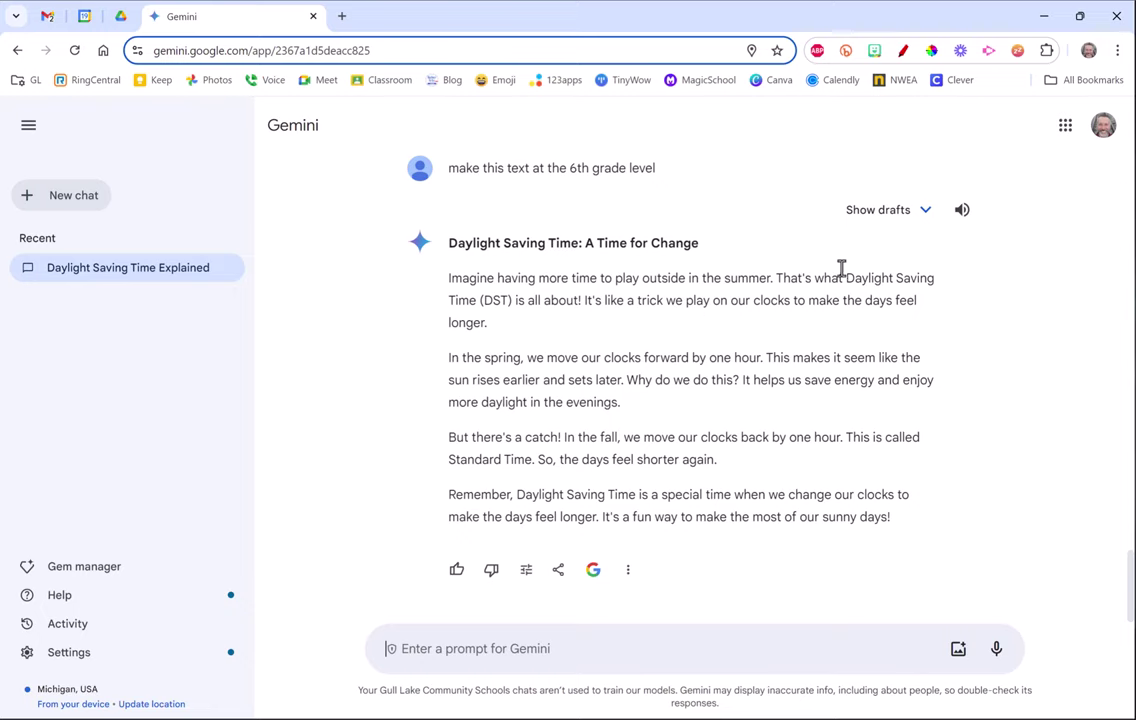
pyautogui.scroll(15, 712, 480)
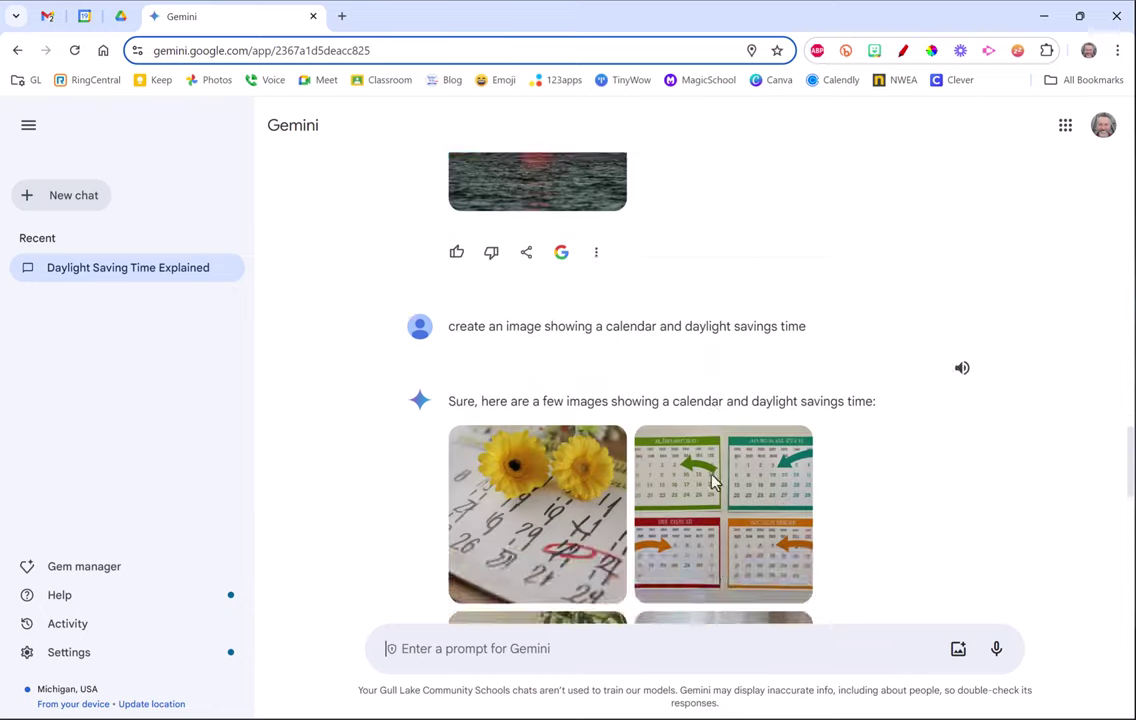
pyautogui.scroll(6, 712, 482)
pyautogui.scroll(-2, 710, 487)
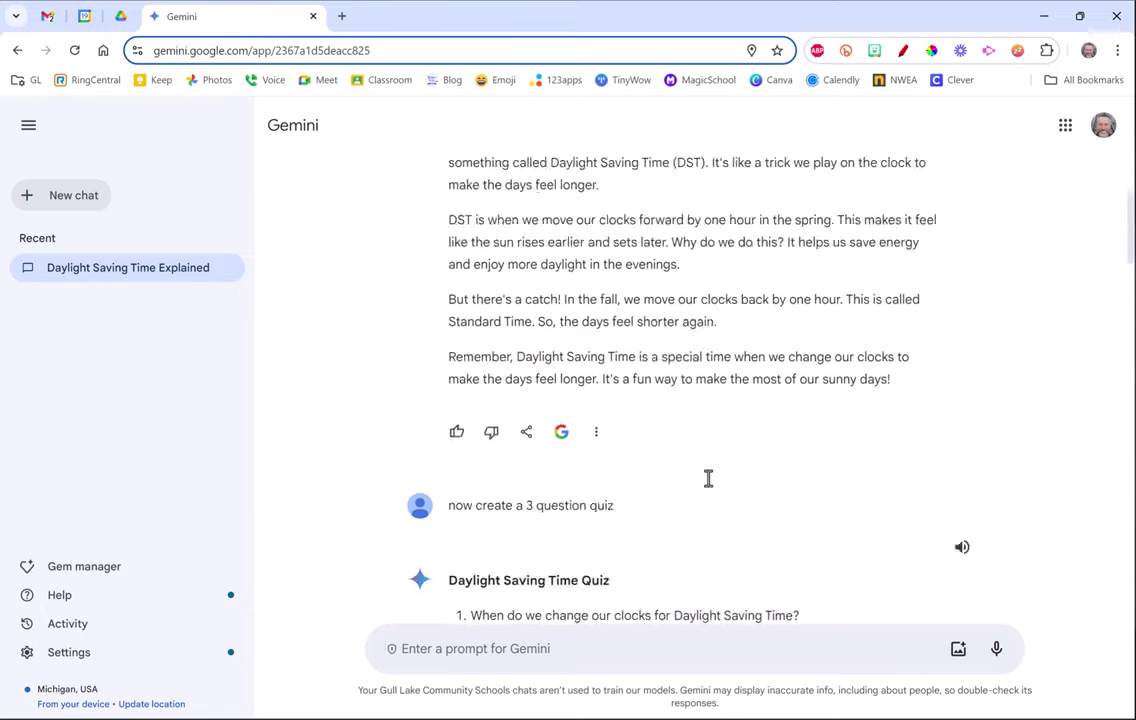
pyautogui.scroll(2, 710, 487)
pyautogui.scroll(-3, 710, 487)
pyautogui.scroll(3, 710, 487)
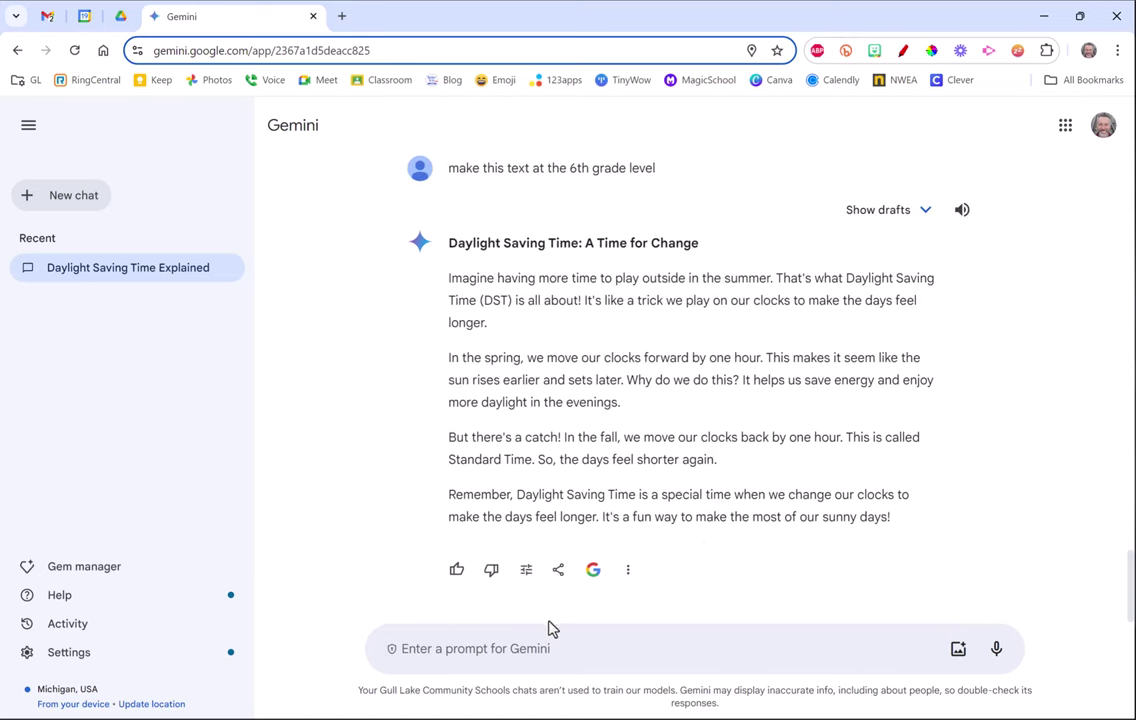
# Request the text at a 9th grade reading level and scroll through the resulting essay.
pyautogui.click(460, 655)
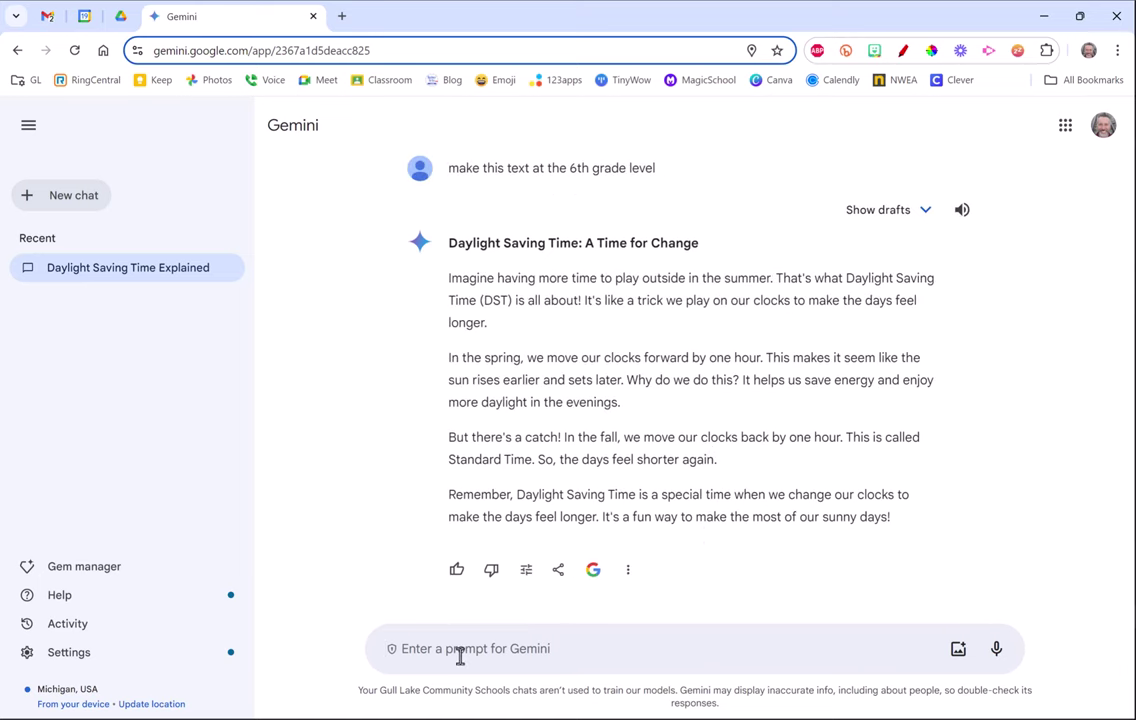
pyautogui.write('Make ')
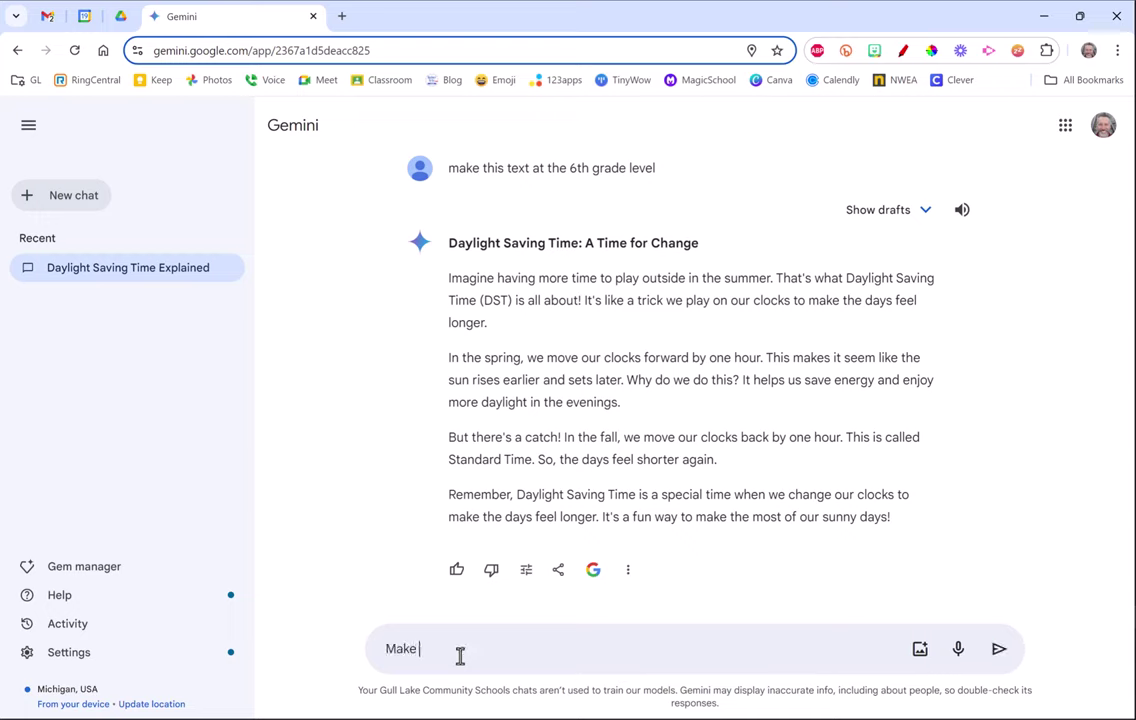
pyautogui.write('this text at the 9th grade l')
pyautogui.write('eading level')
pyautogui.press('Return')
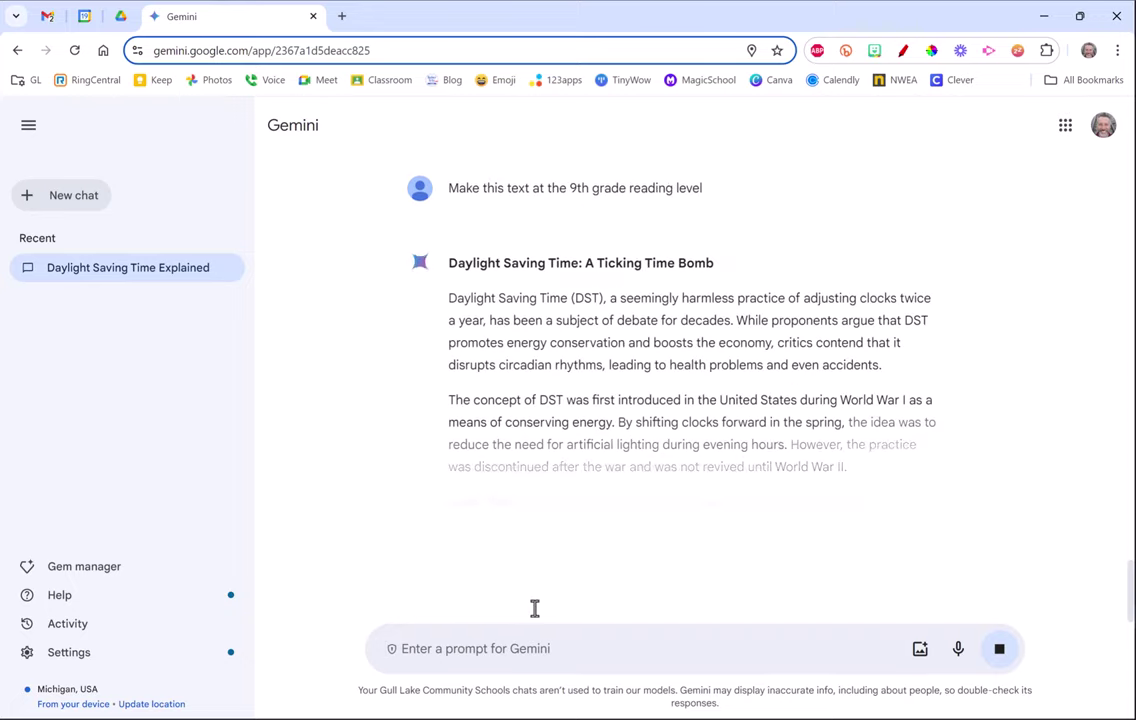
pyautogui.scroll(-2, 675, 365)
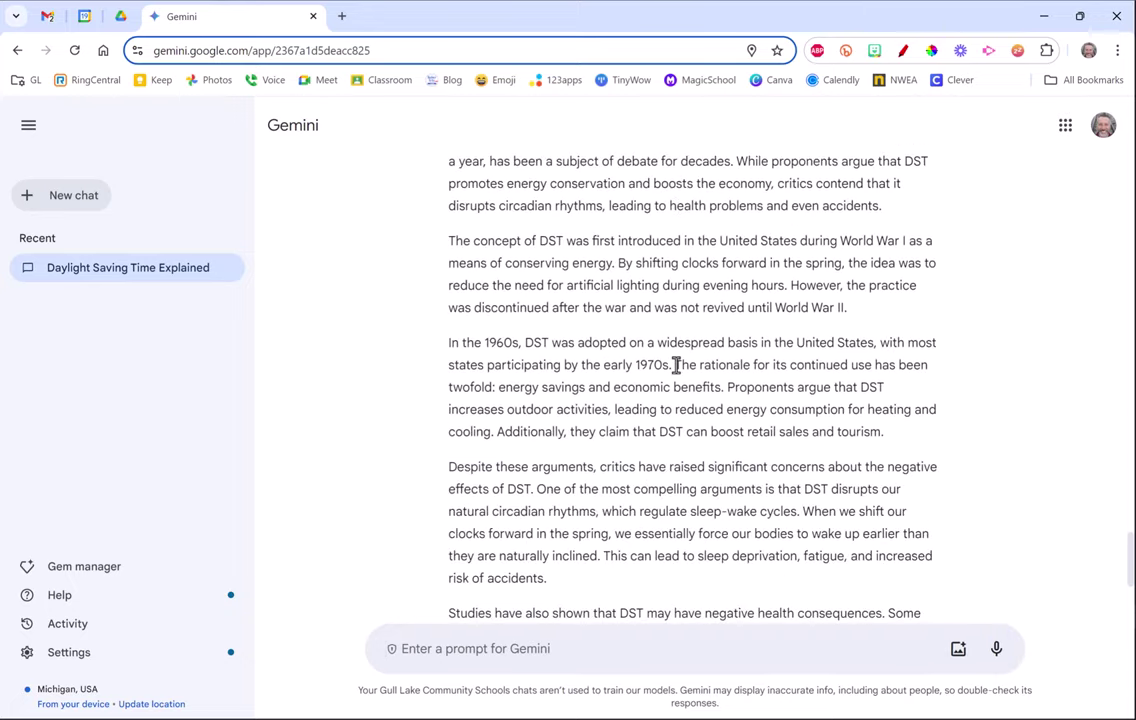
pyautogui.scroll(-5, 678, 372)
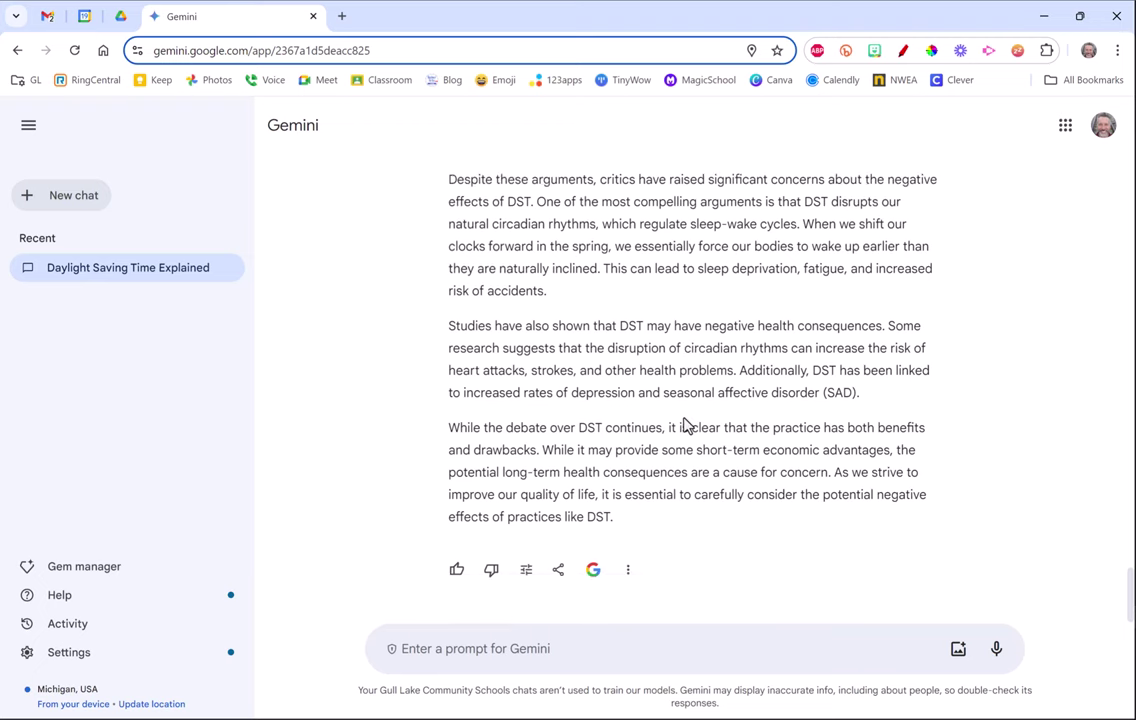
pyautogui.scroll(8, 667, 456)
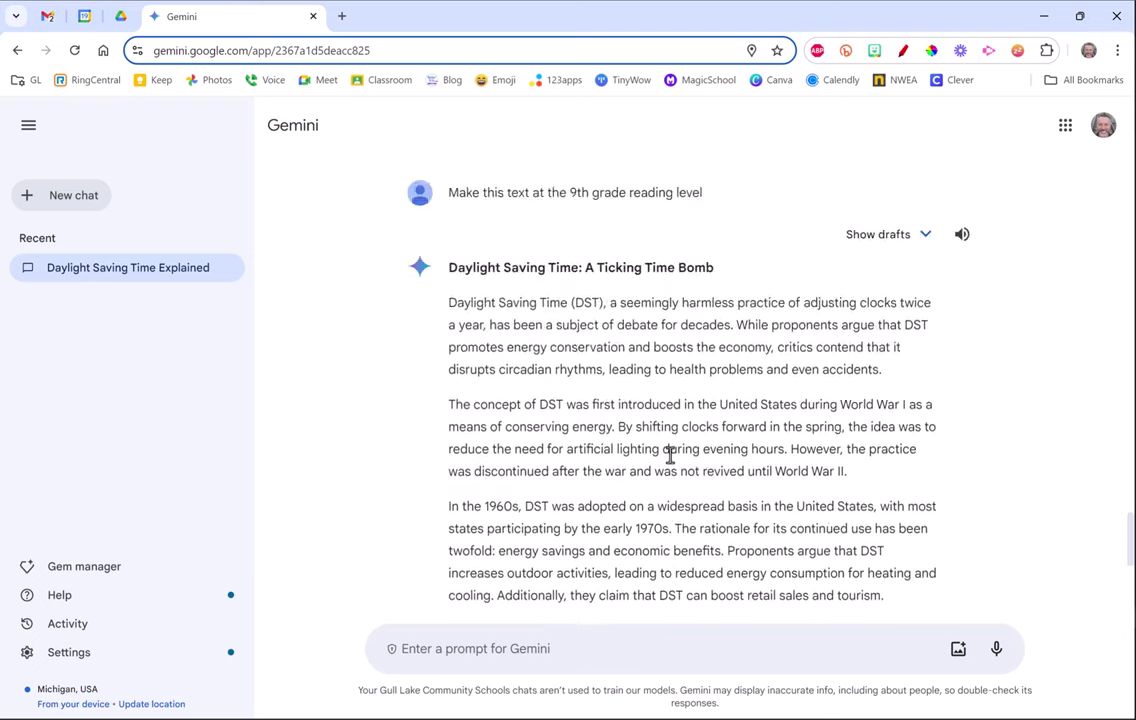
pyautogui.scroll(10, 670, 456)
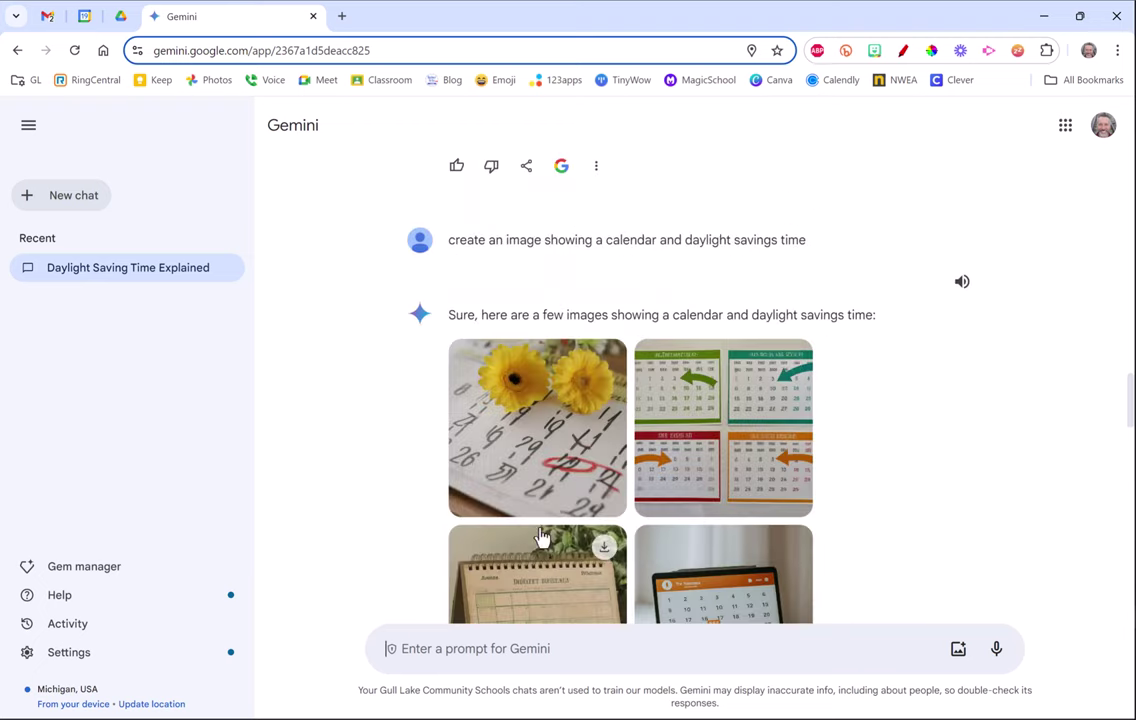
pyautogui.scroll(-3, 644, 360)
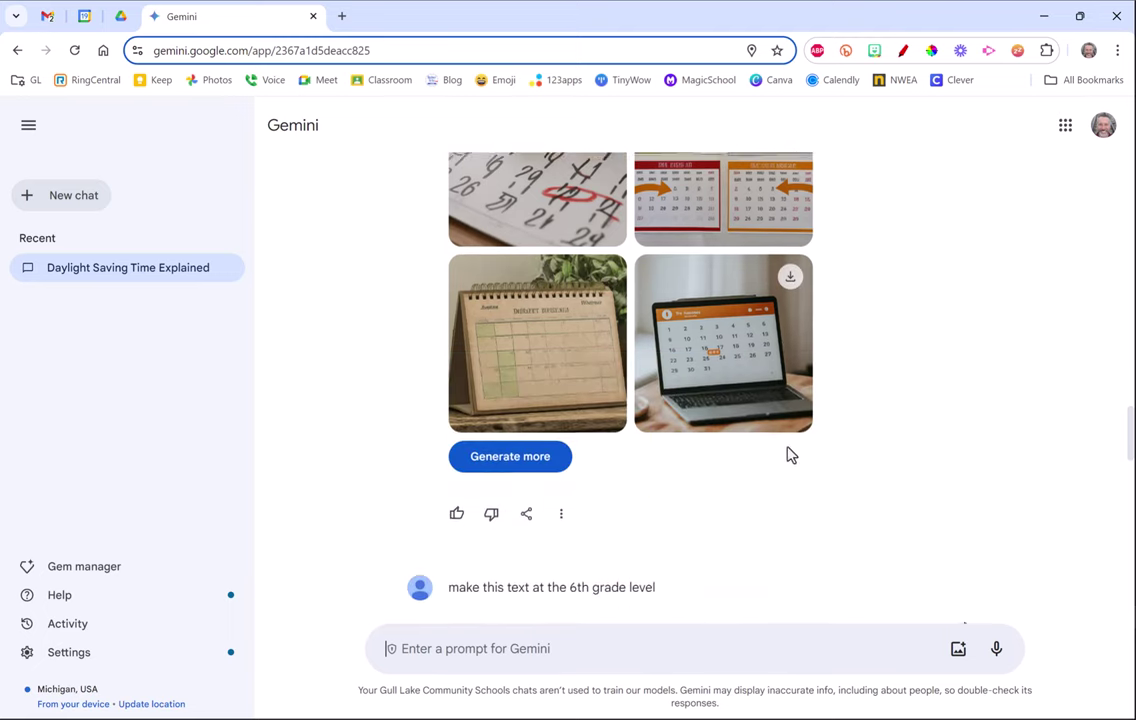
pyautogui.scroll(-2, 789, 450)
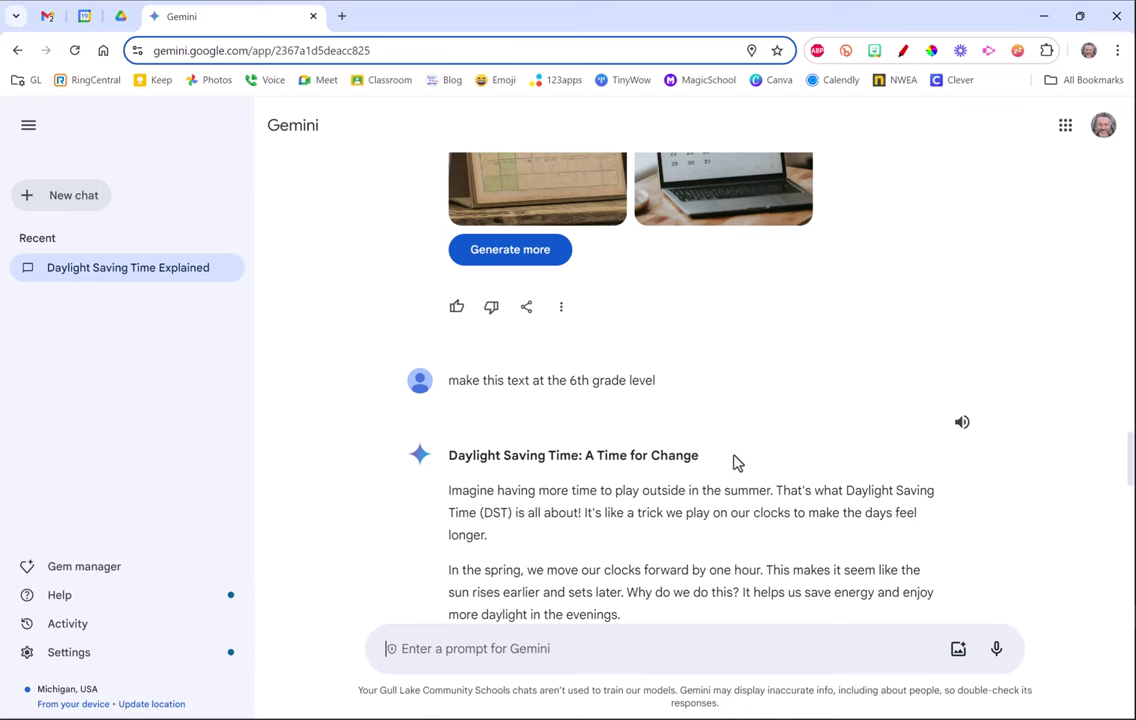
pyautogui.scroll(5, 736, 462)
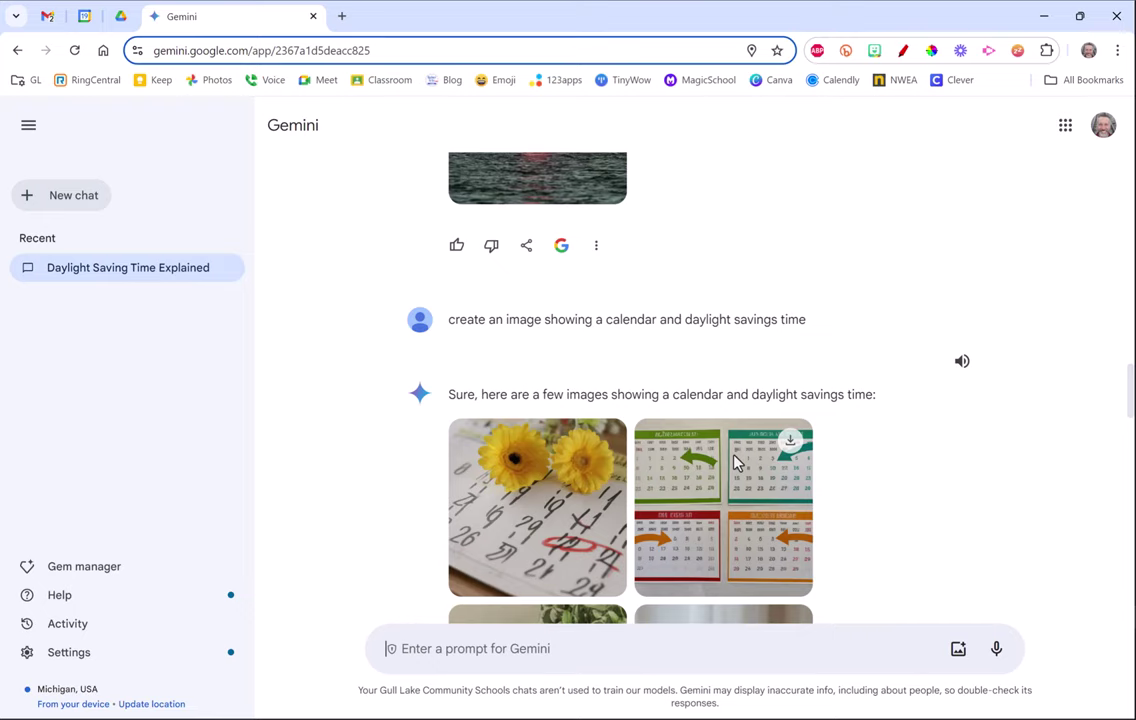
pyautogui.scroll(-10, 502, 395)
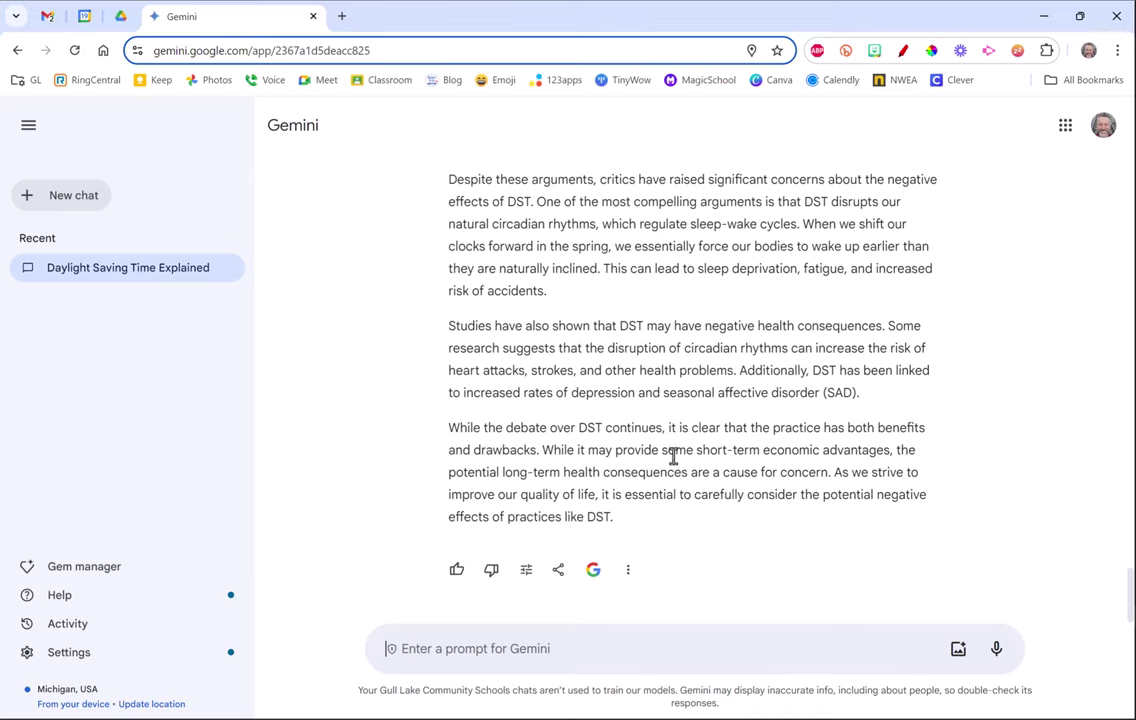
# Highlight the 9th grade essay text, then clear the selection.
pyautogui.scroll(5, 693, 455)
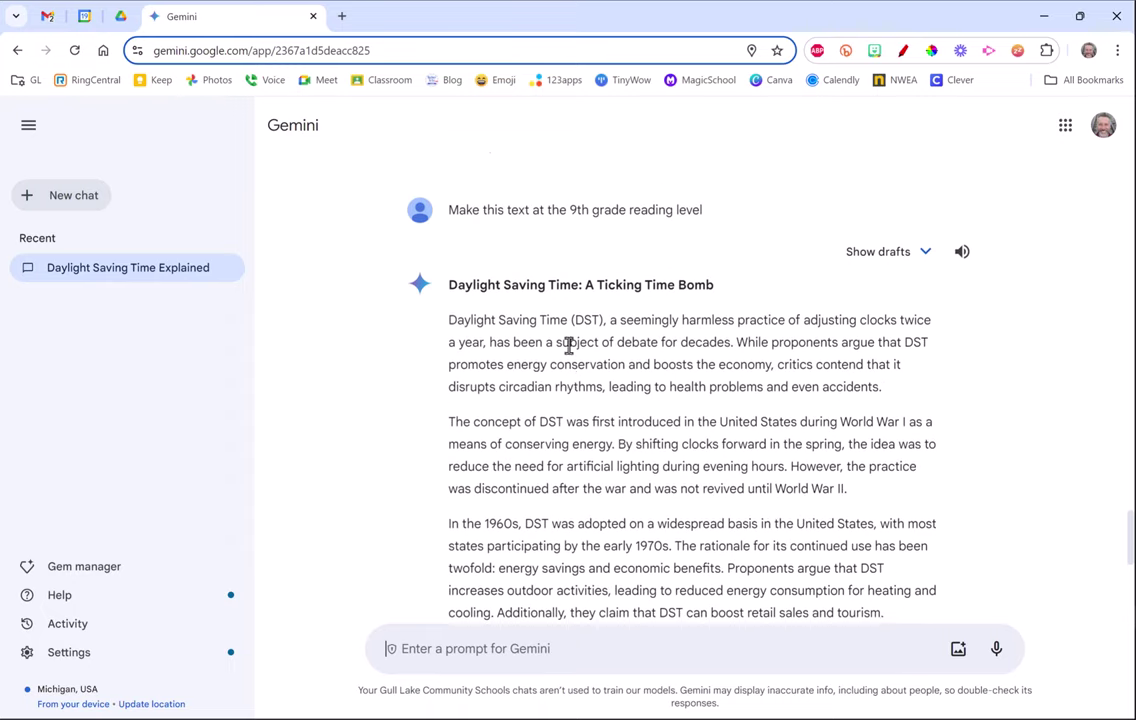
pyautogui.moveTo(448, 333); pyautogui.dragTo(674, 530)
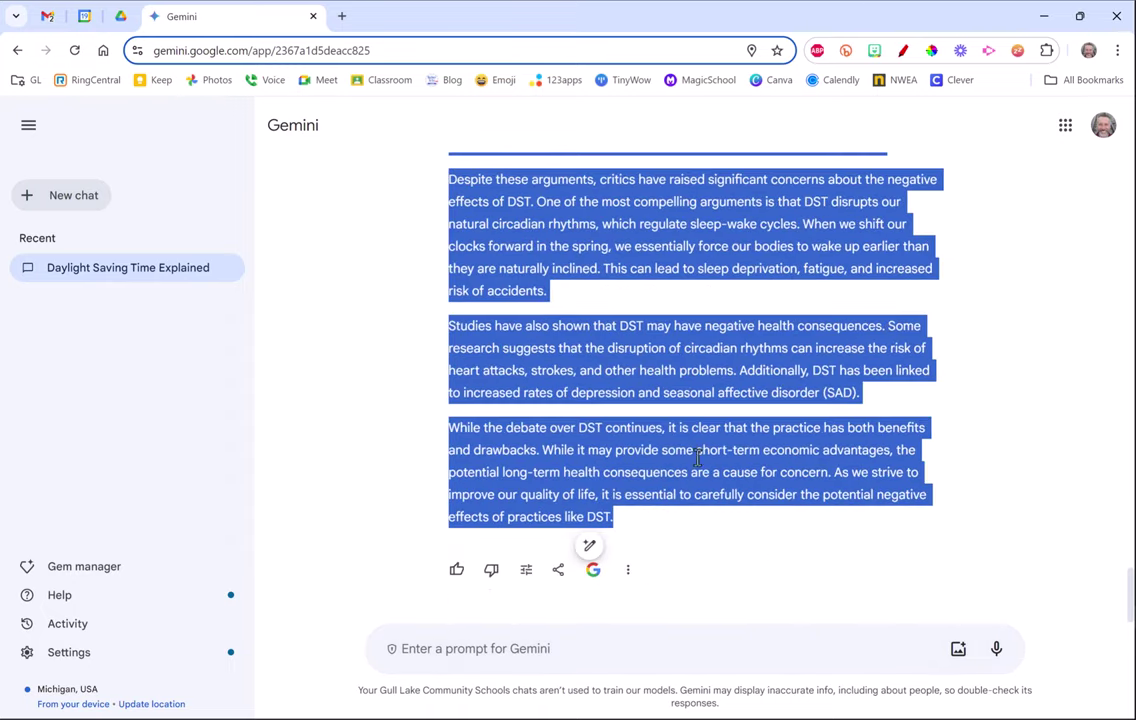
pyautogui.click(766, 538)
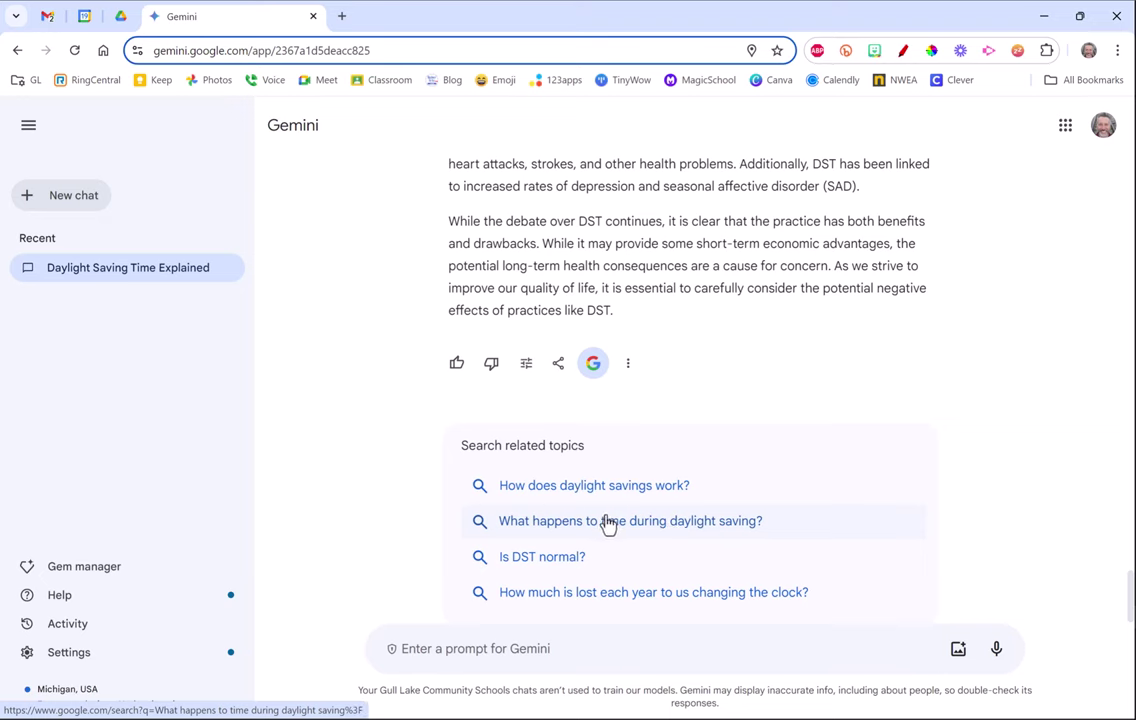
# Give the 9th grade essay a thumbs-up and close the Modify response menu unchanged.
pyautogui.click(456, 368)
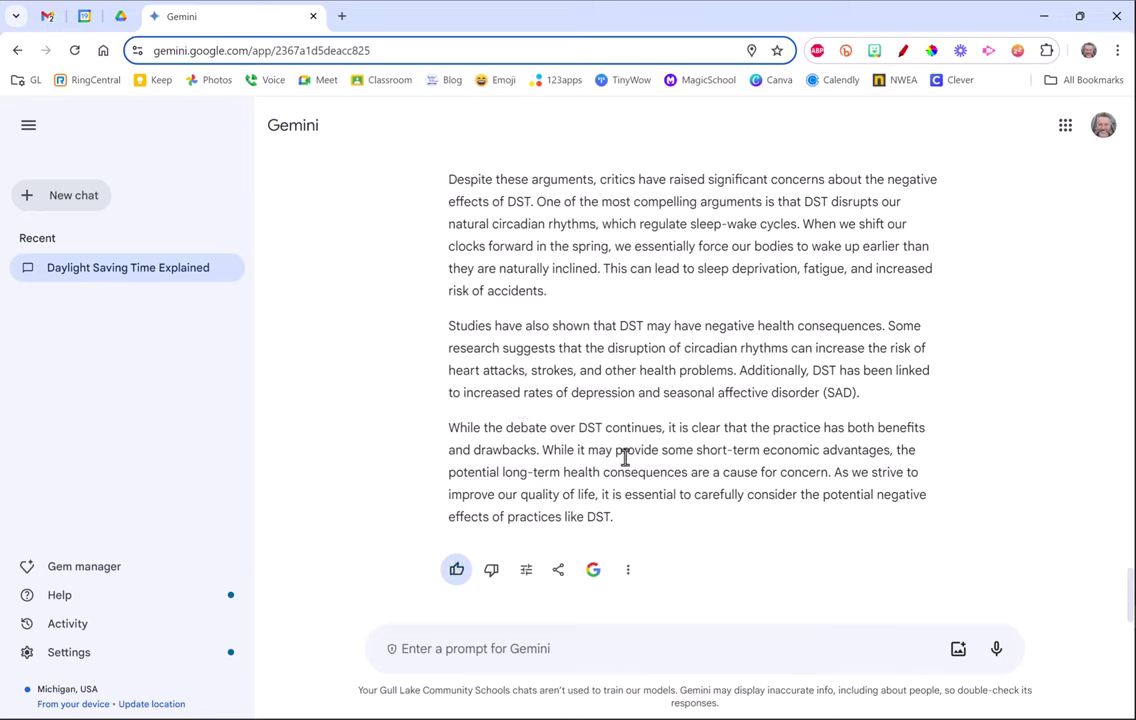
pyautogui.click(527, 570)
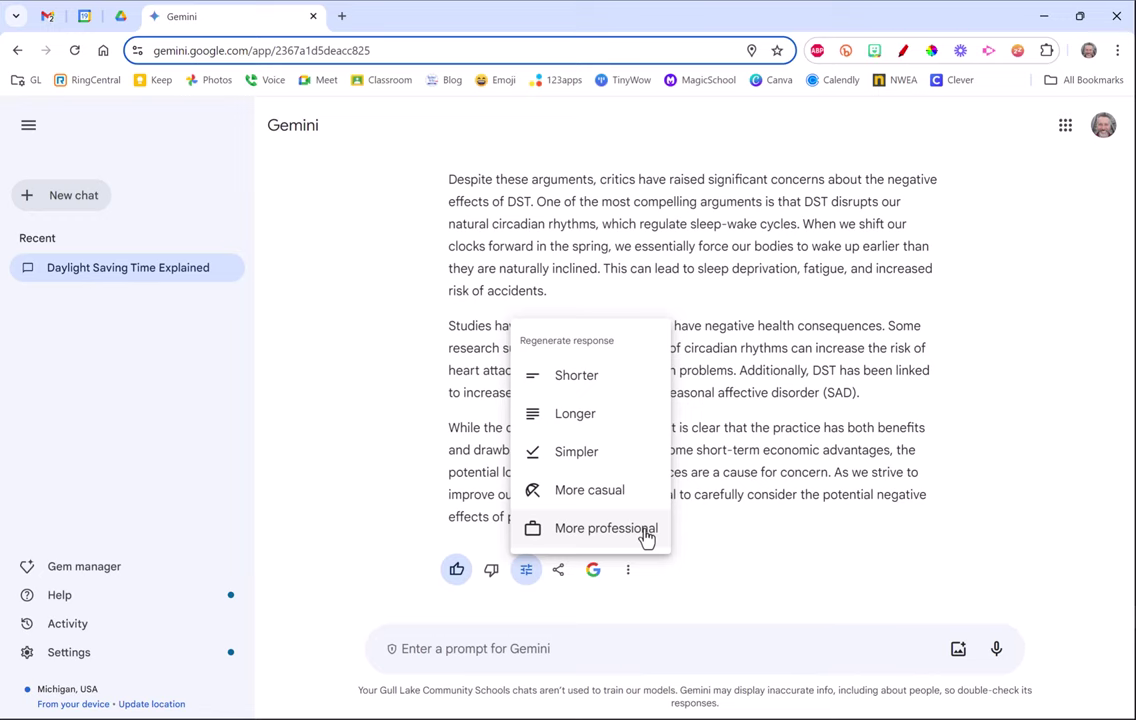
pyautogui.click(738, 426)
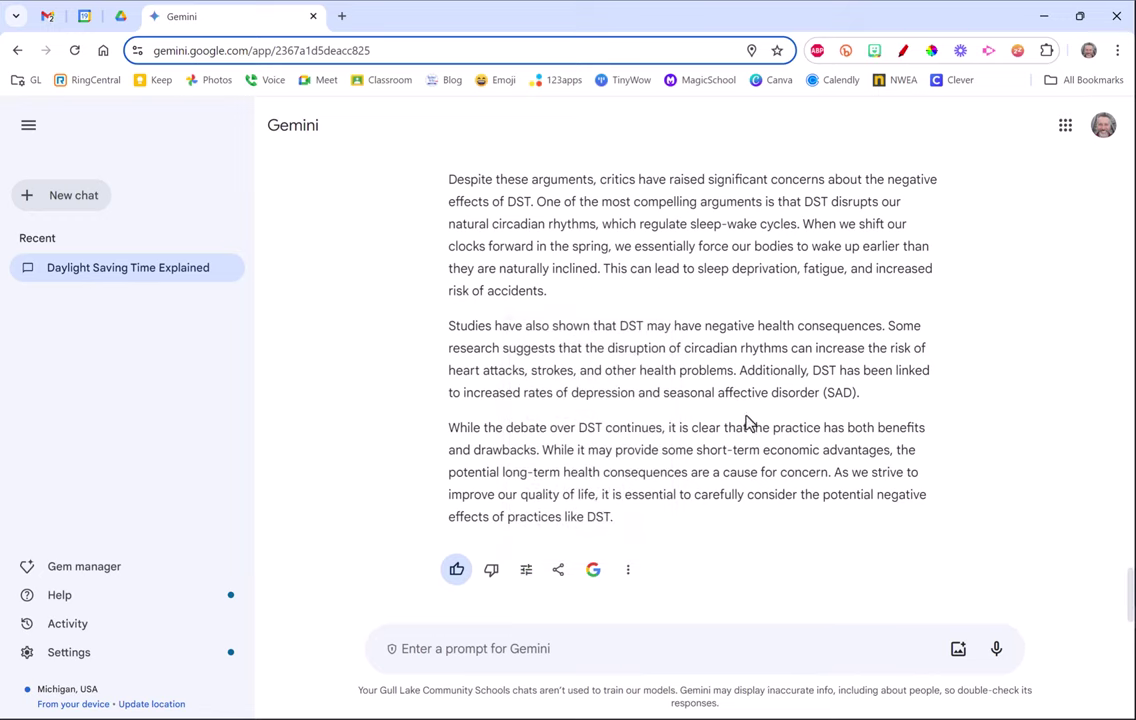